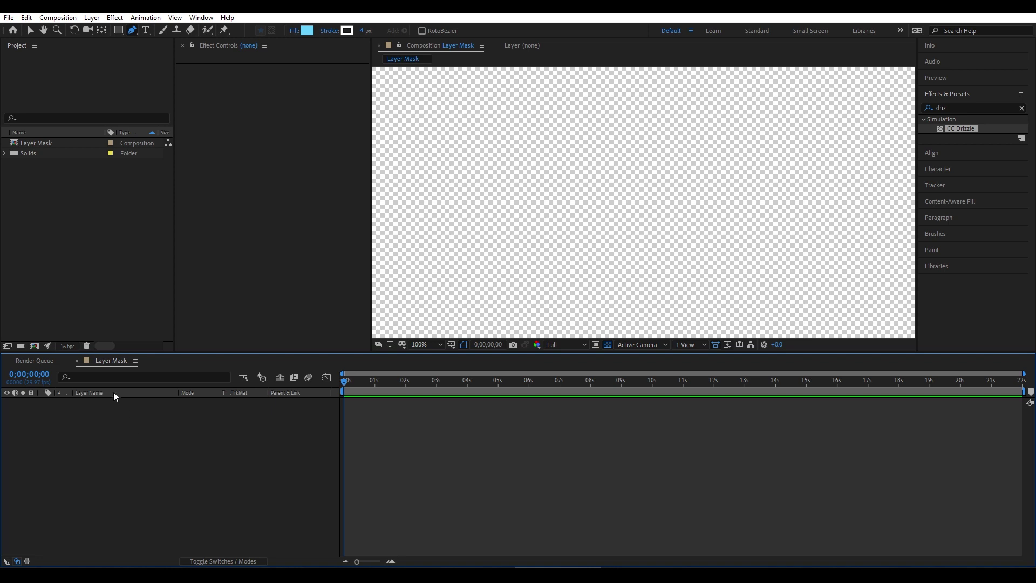
- Create a new solid layer named Pattern in the Layer Mask composition, keeping the default size and colour
right_click(127, 429)
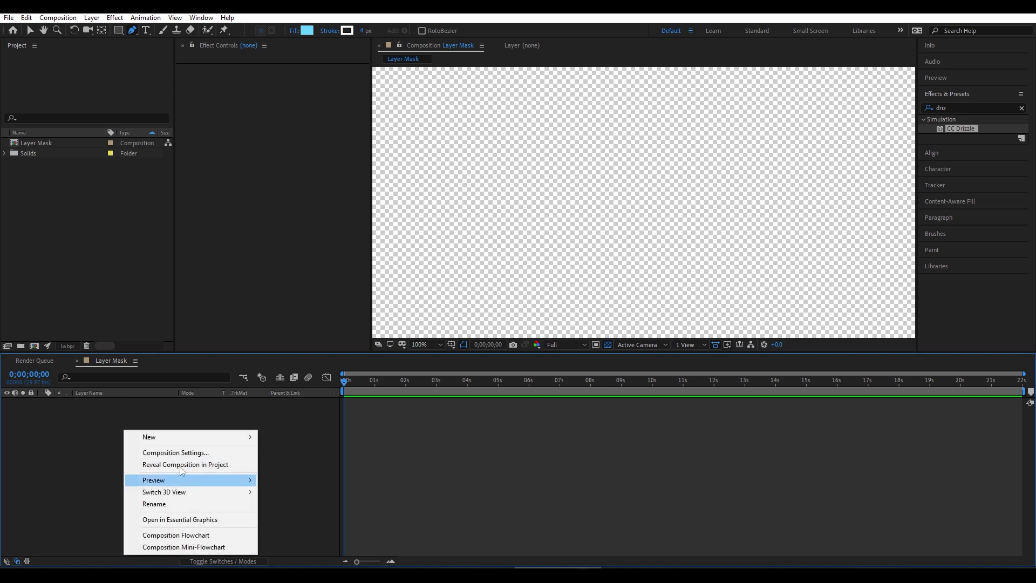
mouse_move(173, 436)
left_click(283, 464)
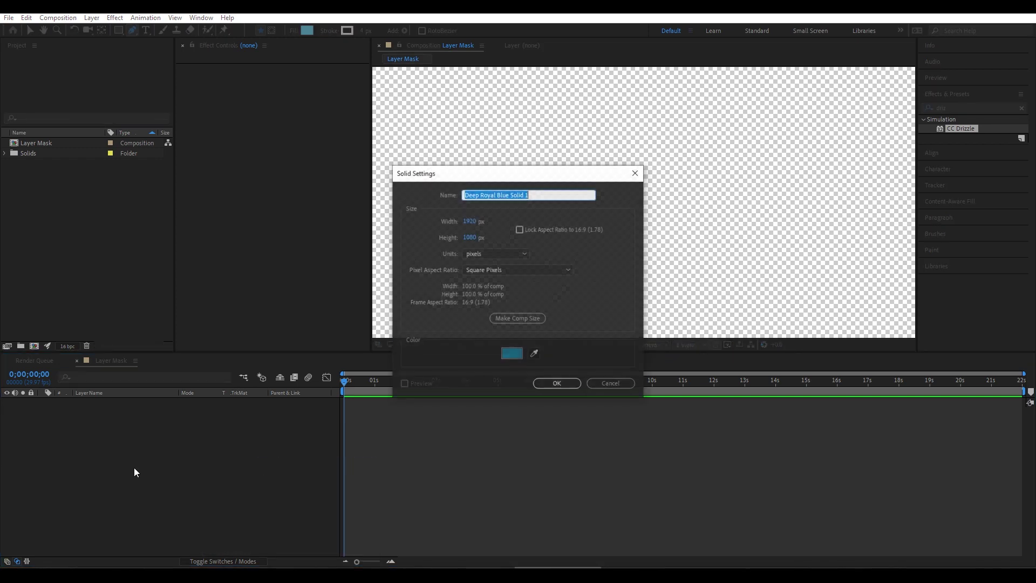
type("P")
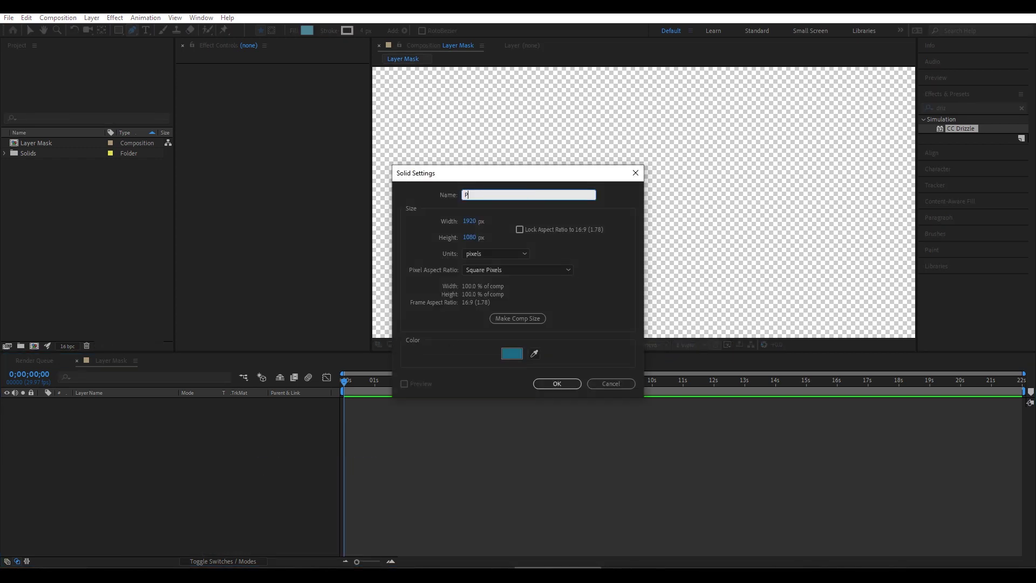
type("attern")
key("Return")
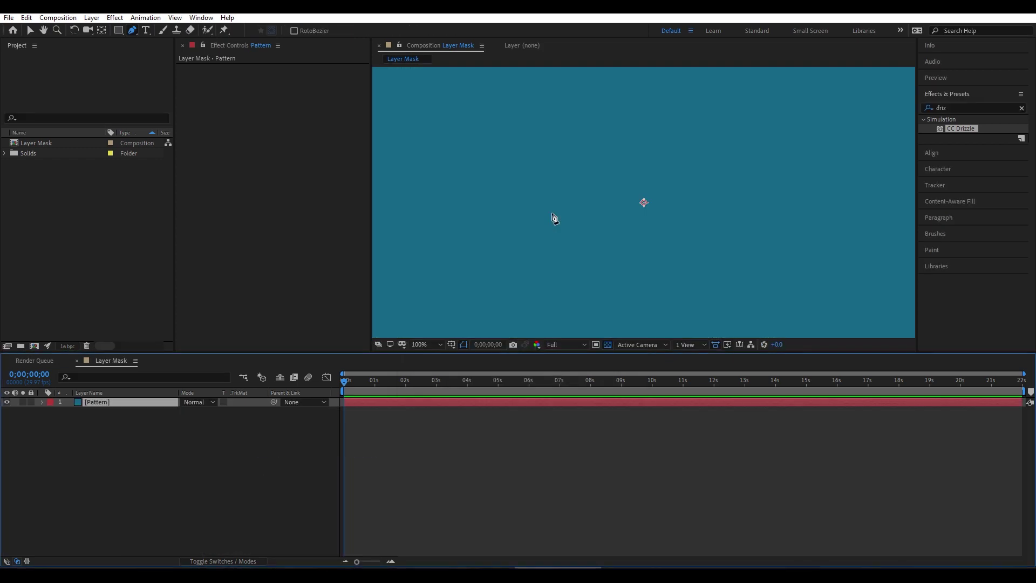
- Search the effects for "drizzl" and apply CC Drizzle to the Pattern layer
left_click(954, 108)
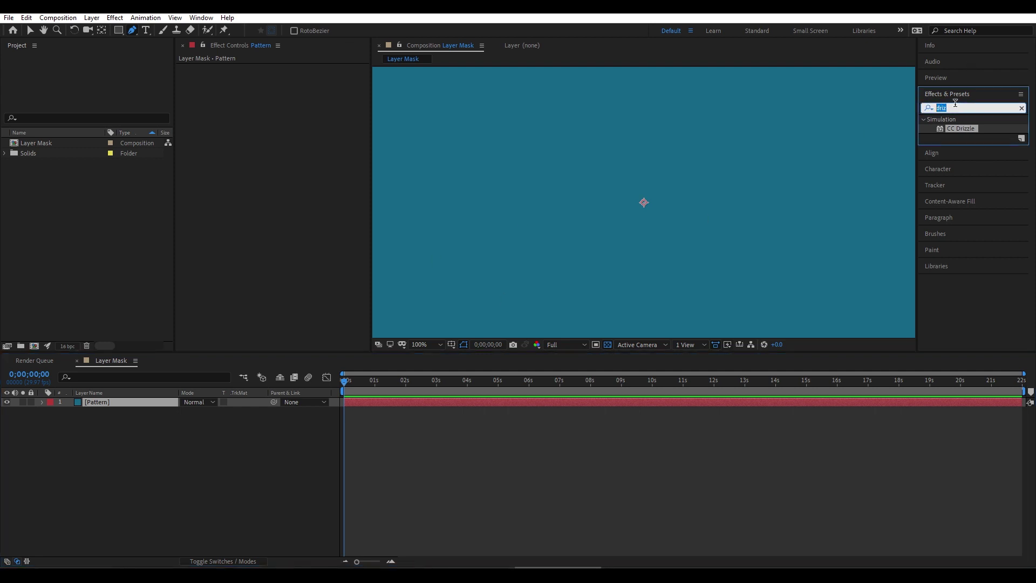
key("BackSpace")
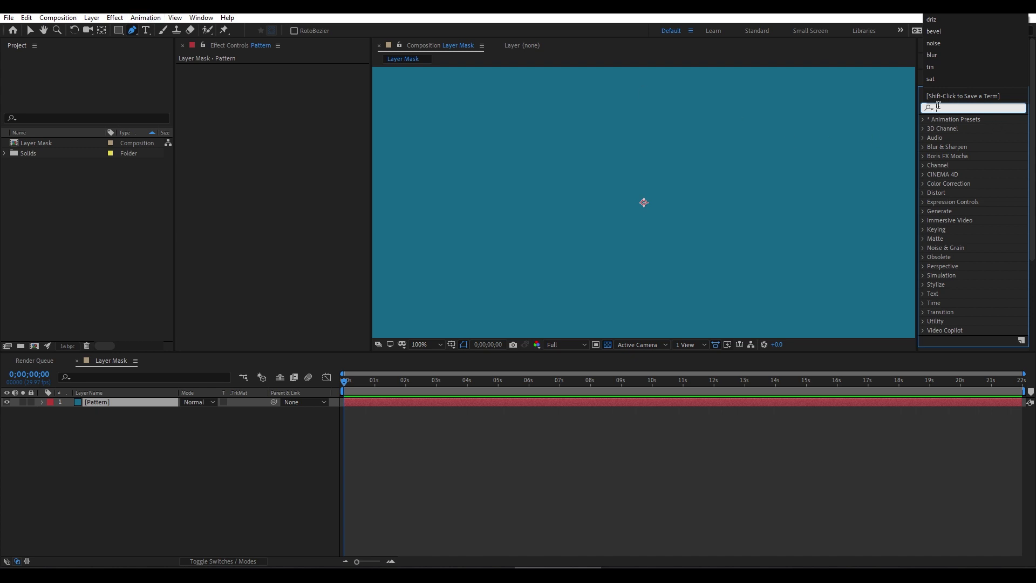
left_click(190, 20)
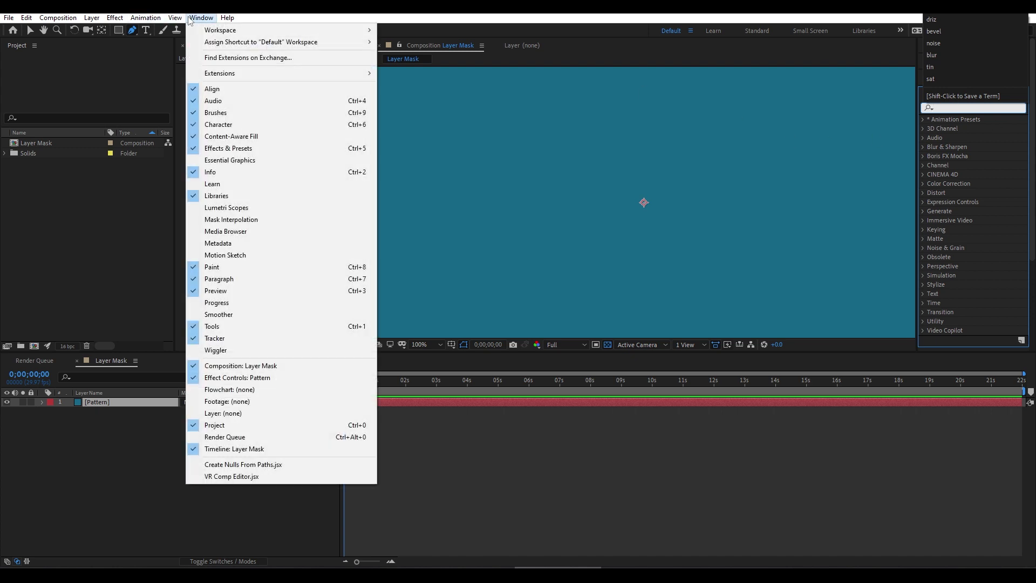
left_click(228, 153)
left_click(969, 106)
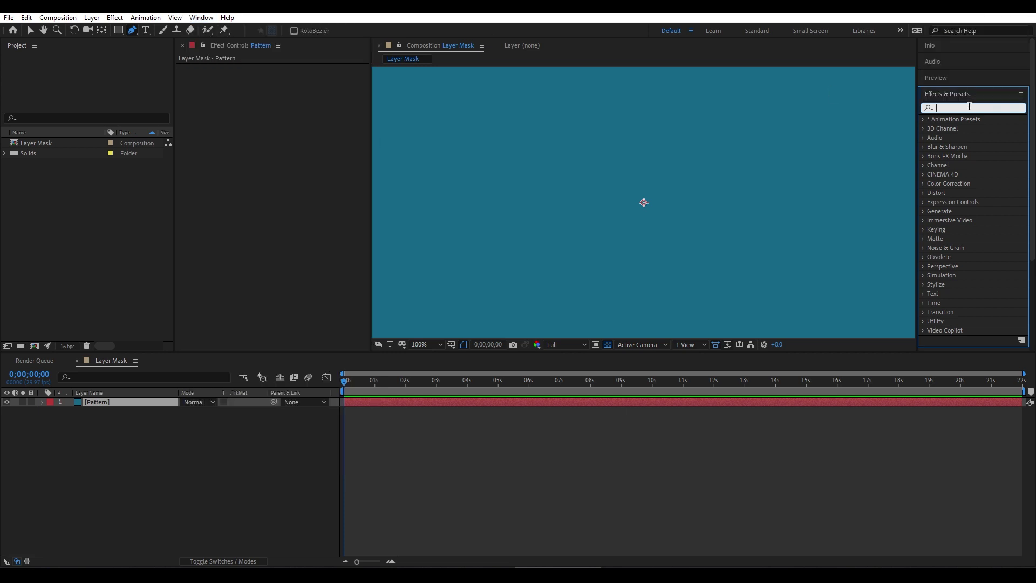
type("drizzl")
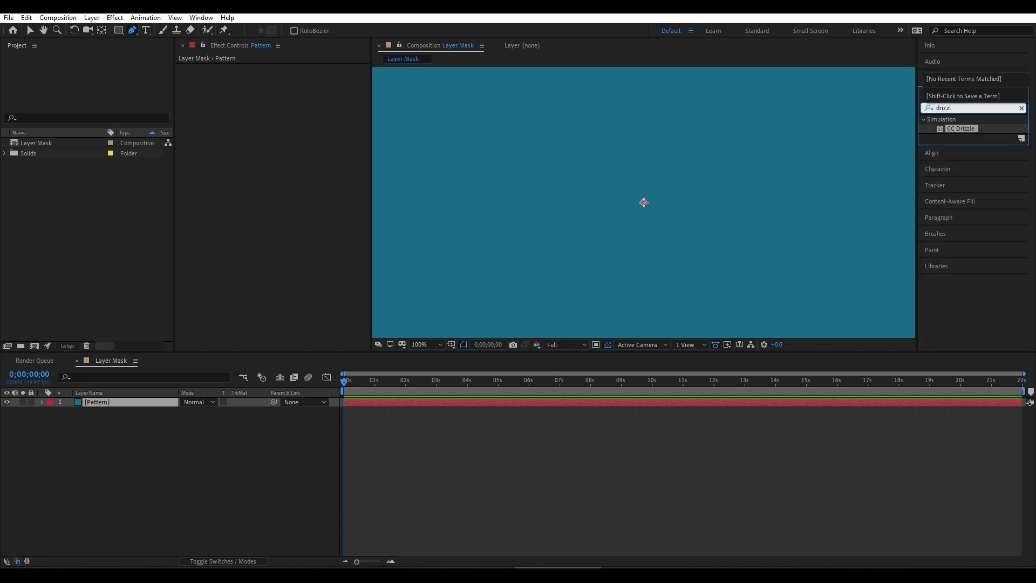
left_click_drag(962, 127, 97, 402)
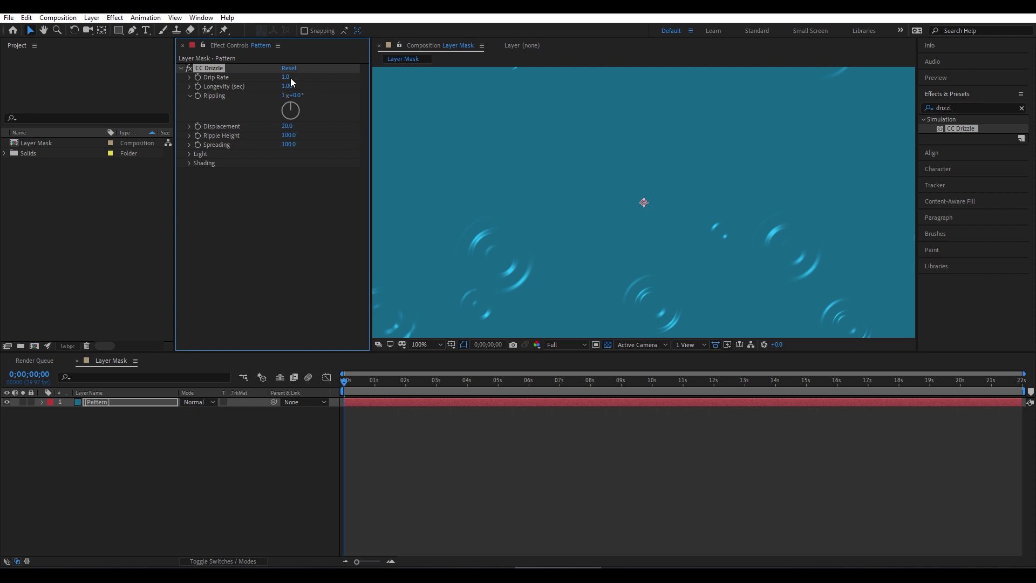
- Set CC Drizzle's Drip Rate to 5.3 and Longevity to 2.67 sec, then preview the animation from the start
left_click_drag(285, 77, 516, 77)
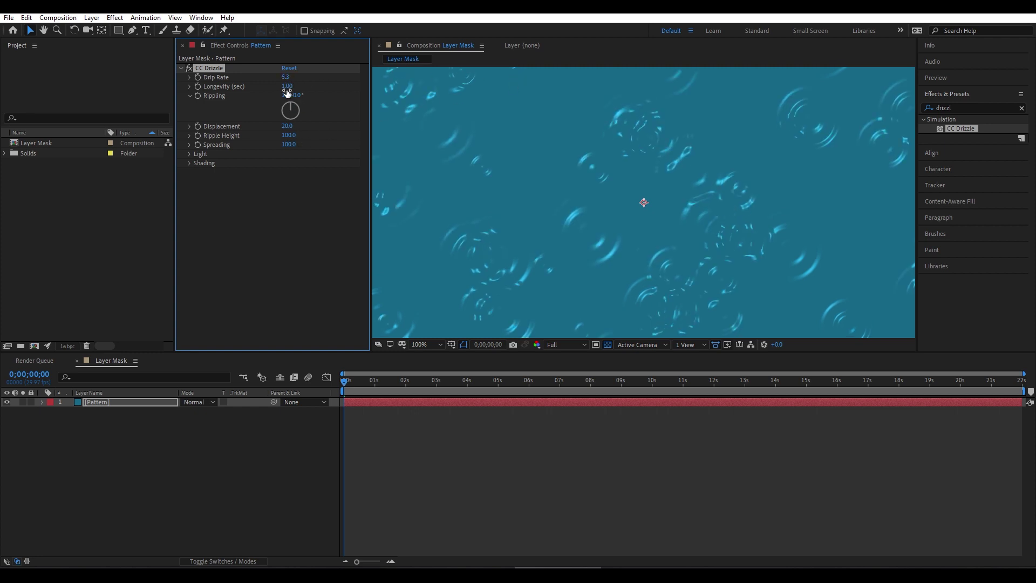
left_click_drag(286, 86, 376, 84)
left_click(367, 383)
left_click_drag(349, 385, 331, 381)
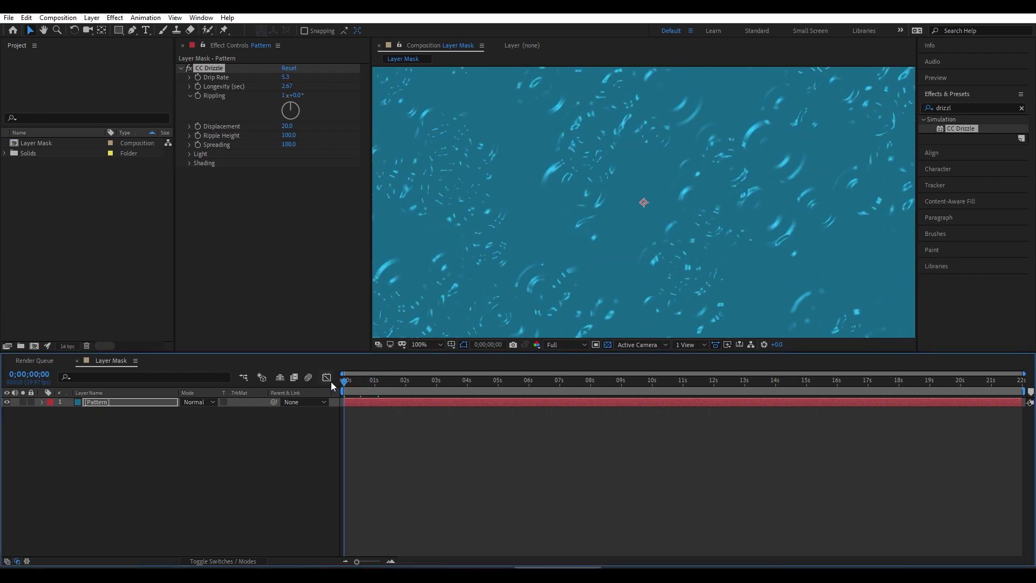
key("space")
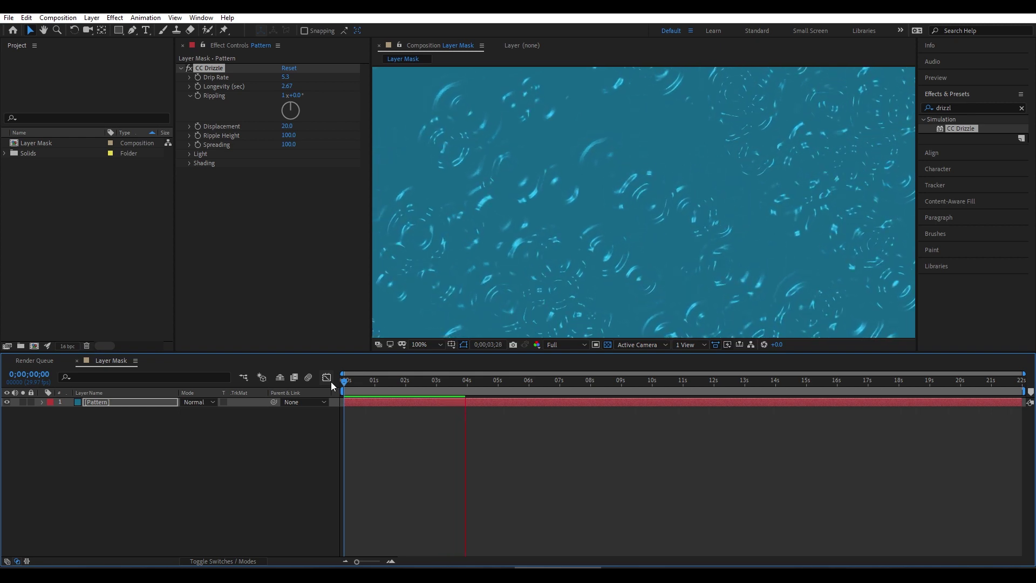
key("space")
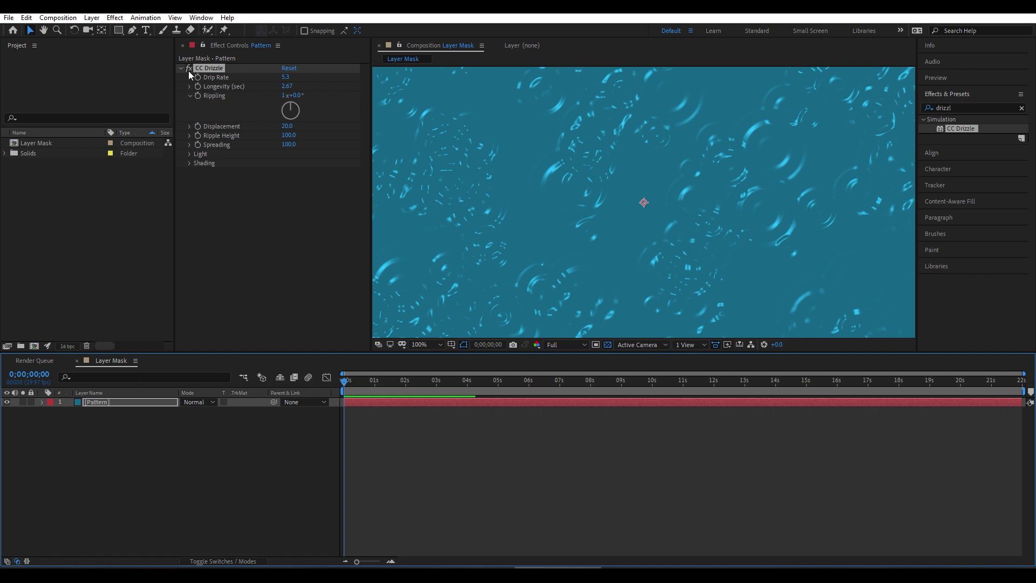
- Draw a closed six-point straight-edged mask around the centre of the Pattern layer with the Pen tool
left_click(132, 31)
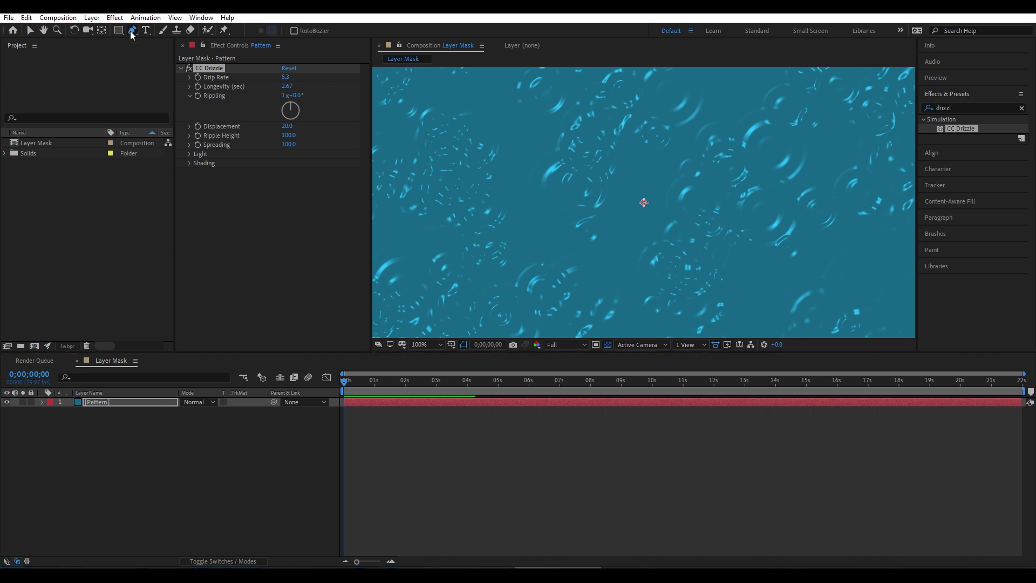
left_click(480, 155)
left_click(480, 222)
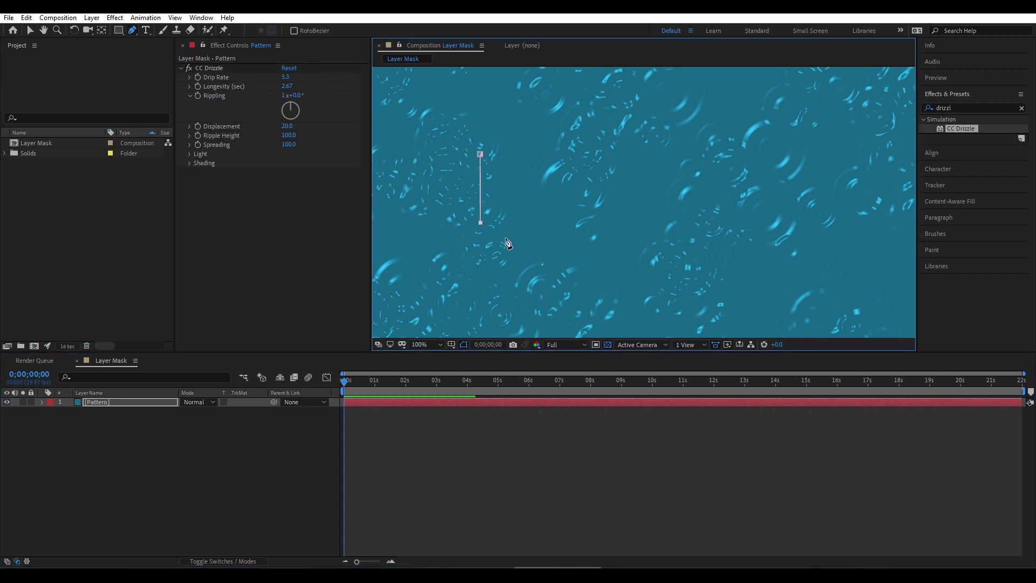
left_click(619, 283)
left_click(704, 220)
left_click(689, 133)
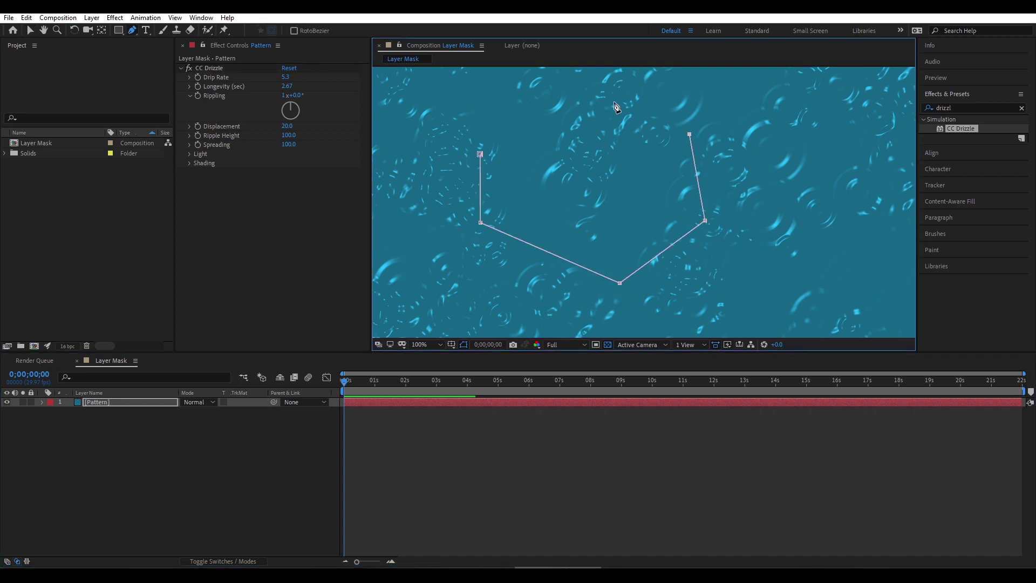
left_click(614, 101)
left_click(480, 154)
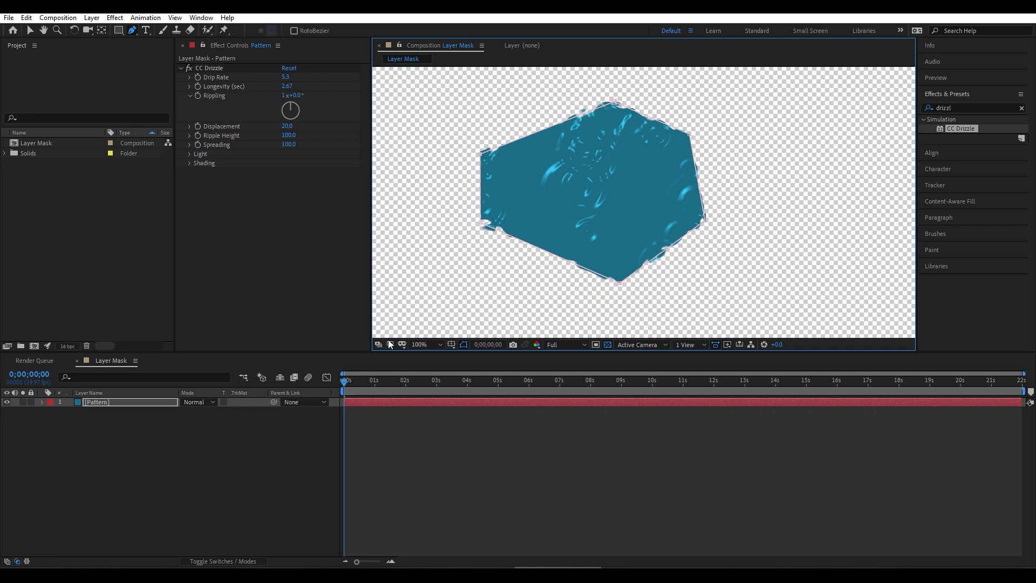
- Preview the masked drizzle animation to examine the mask's edges, then return to the first frame
left_click(332, 391)
key("space")
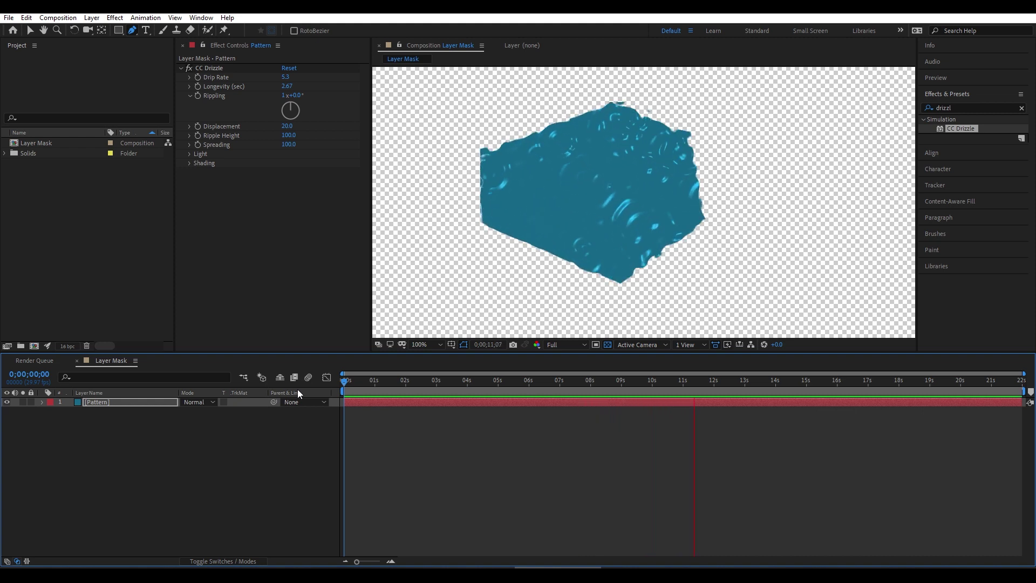
key("space")
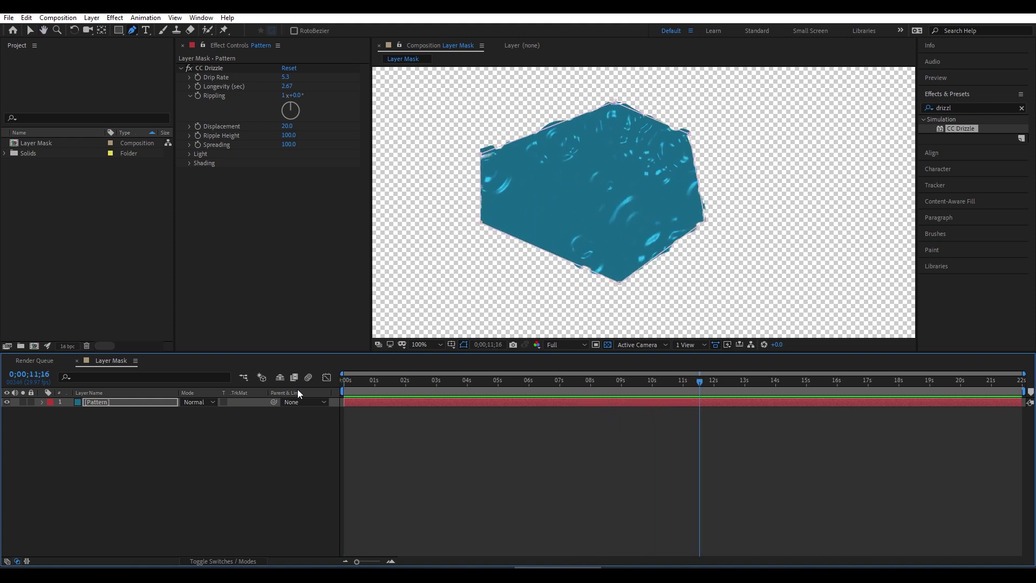
left_click_drag(361, 384, 321, 387)
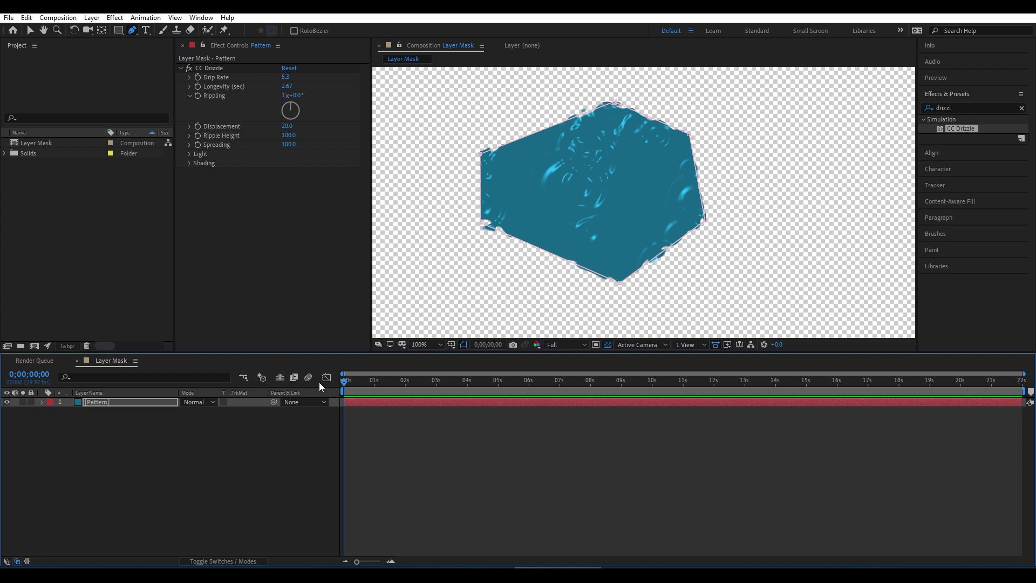
- Undo the six-point mask drawn on the Pattern layer
key("ctrl+z")
key("ctrl+z")
key("ctrl+z")
key("ctrl+z")
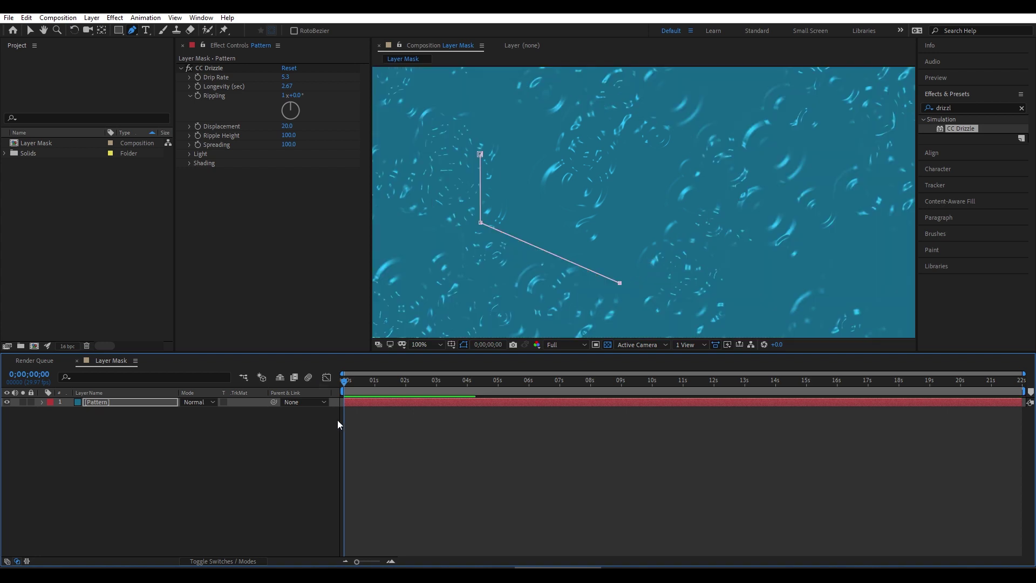
key("ctrl+z")
key("ctrl+z")
key("ctrl+z")
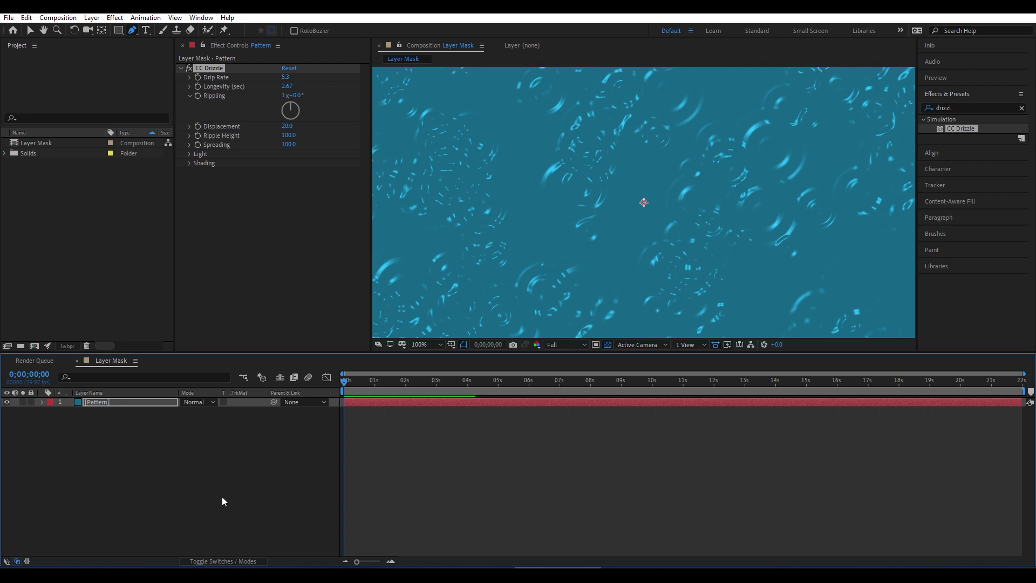
- Pre-compose the Pattern layer as Pattern Comp, moving all attributes into the new composition
right_click(101, 403)
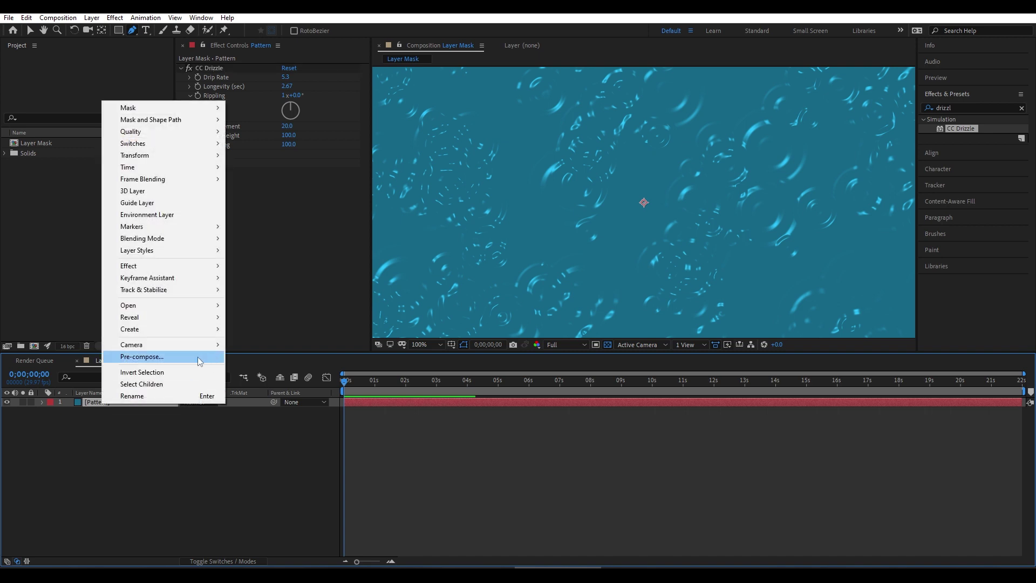
left_click(199, 359)
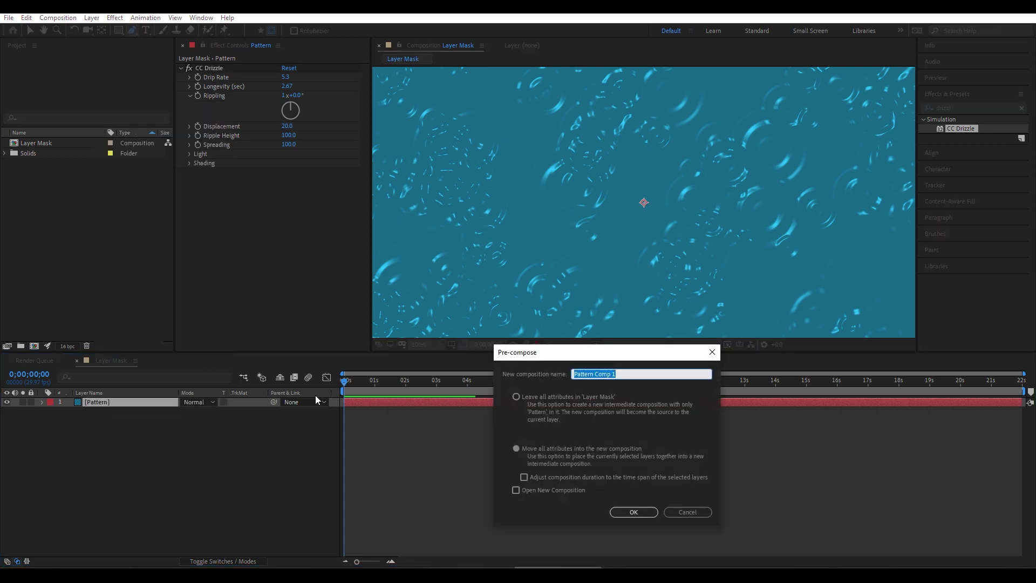
key("Right")
key("BackSpace")
left_click(519, 449)
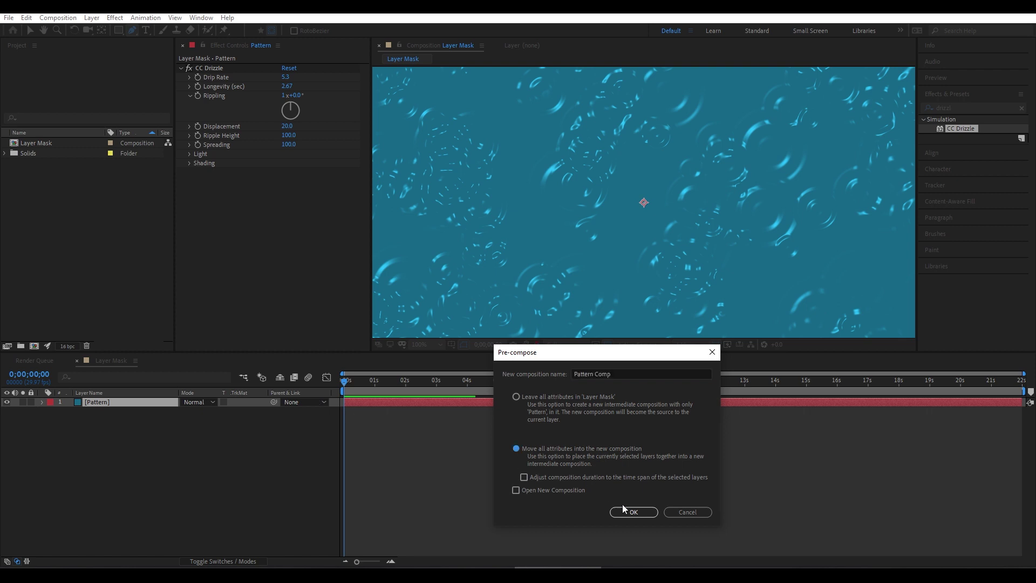
left_click(631, 513)
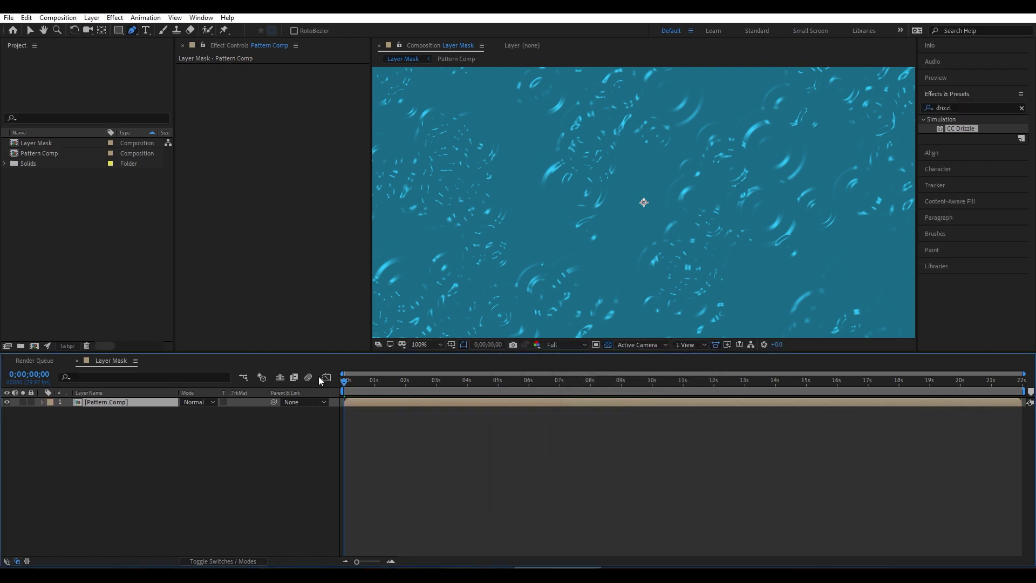
- Draw a wide rectangular mask across the middle of the Pattern Comp layer and preview the animation
left_click(118, 30)
mouse_move(477, 153)
left_mouse_down()
mouse_move(837, 259)
mouse_move(824, 241)
left_mouse_up()
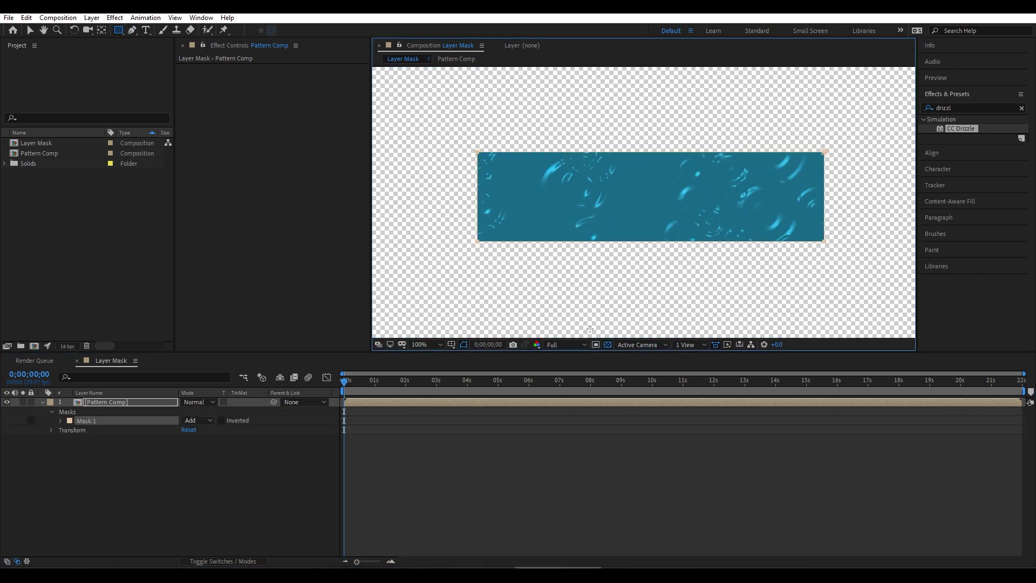
key("space")
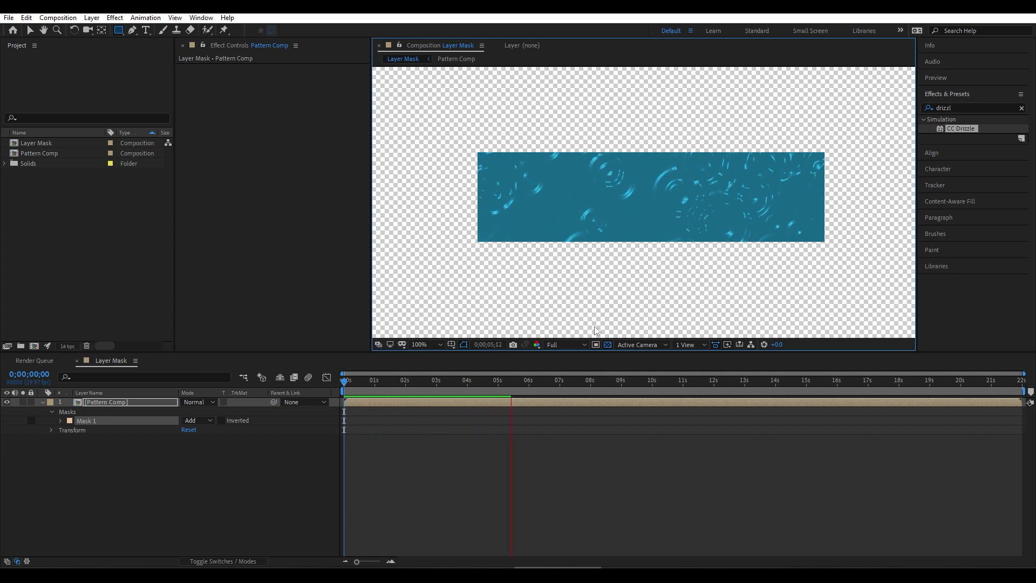
key("space")
- Delete the rectangular mask from the Pattern Comp layer and return to the first frame
left_click(360, 380)
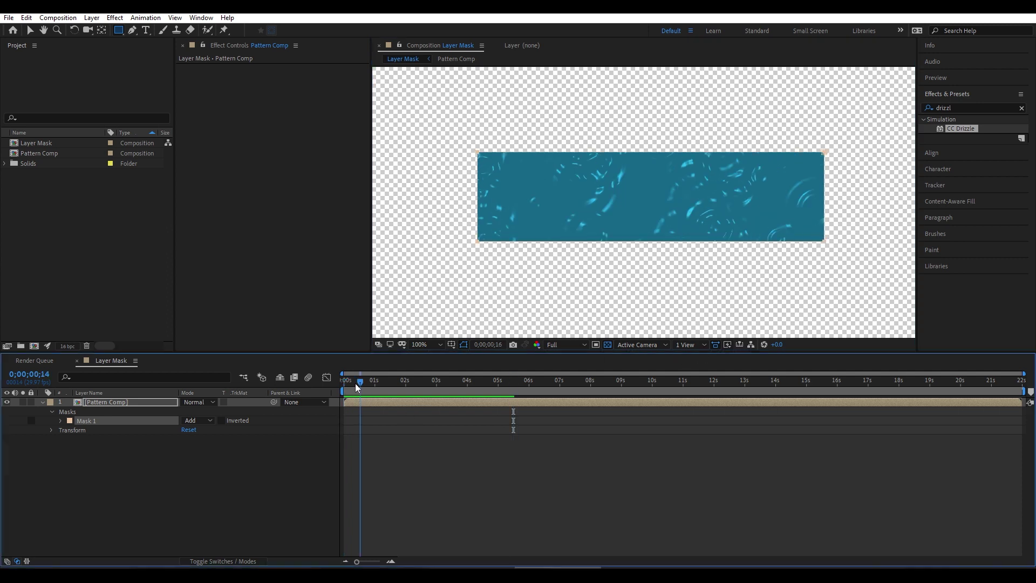
key("Delete")
key("Home")
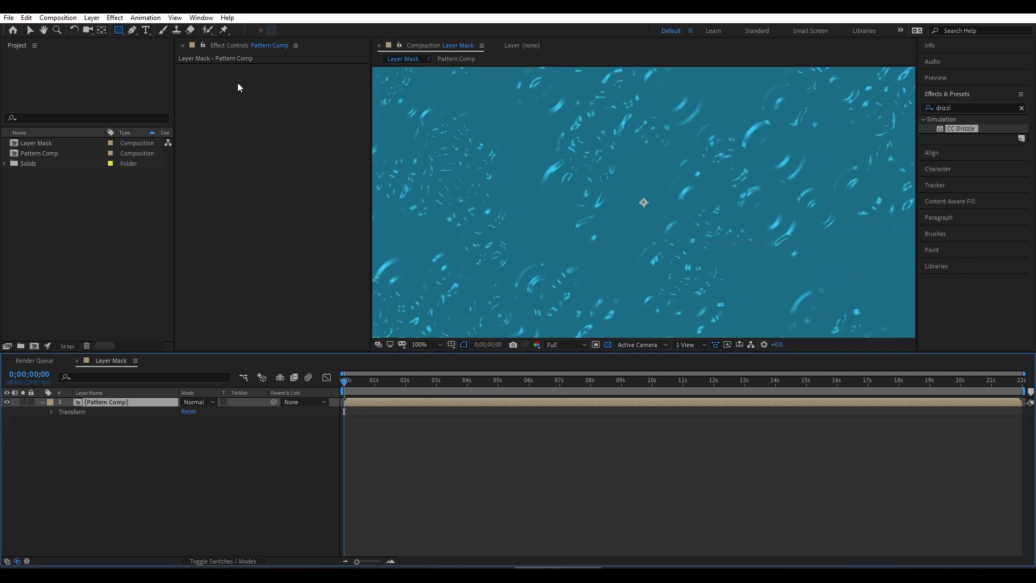
- Draw a closed freeform mask with curved edges around the centre of the Pattern Comp layer using the Pen tool
left_click(132, 31)
left_click(513, 135)
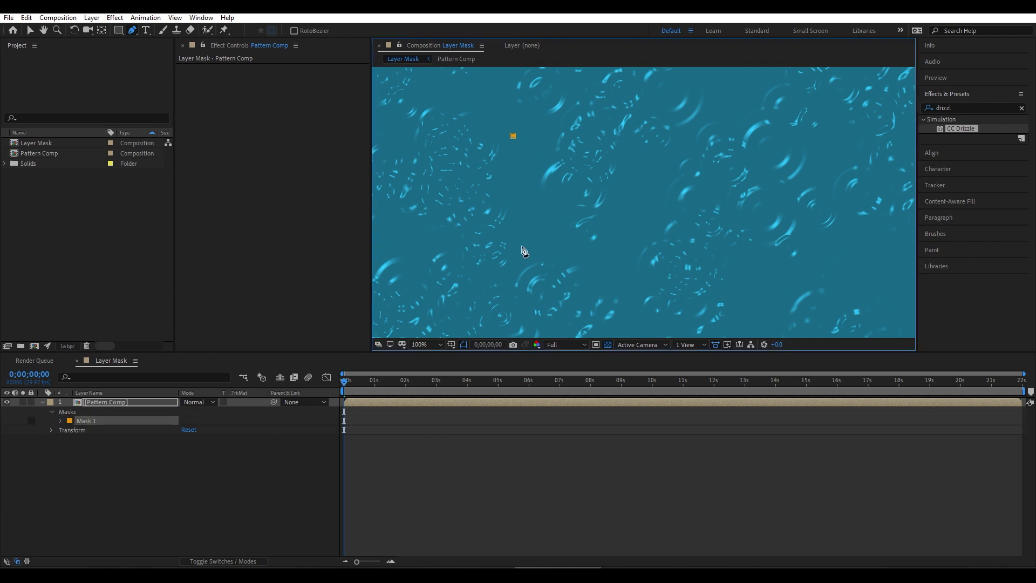
left_click(513, 237)
left_click_drag(635, 277, 698, 251)
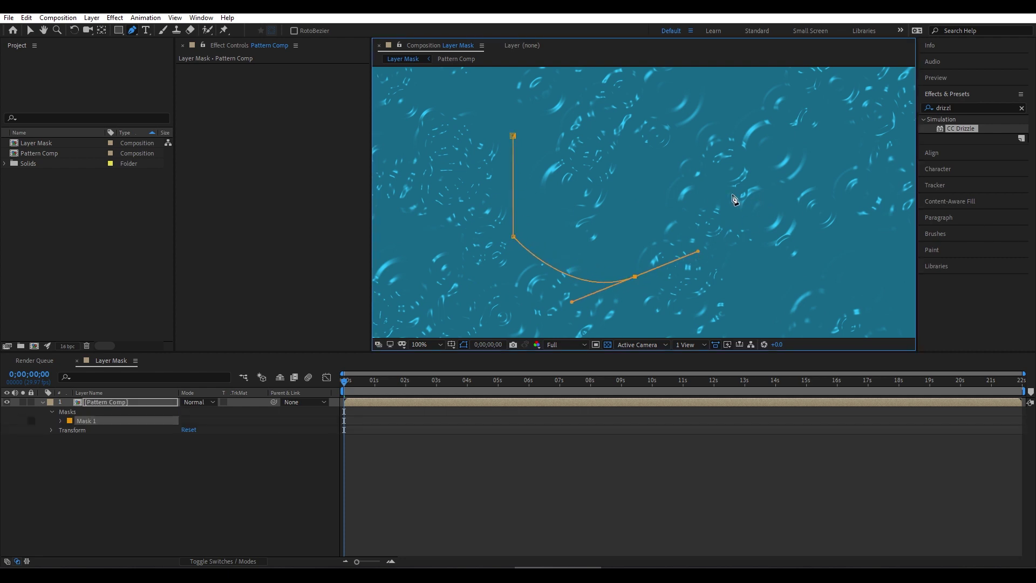
left_click_drag(732, 194, 718, 151)
left_click_drag(627, 146, 546, 184)
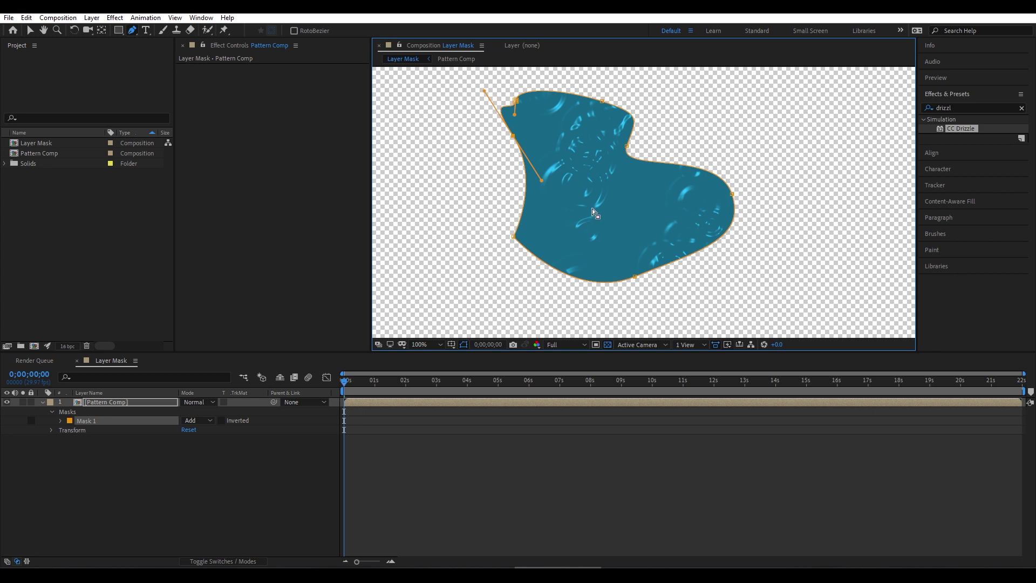
- Undo the curved freeform mask drawn on the Pattern Comp layer
key("ctrl+z")
key("ctrl+z")
key("ctrl+z")
key("ctrl+z")
key("ctrl+z")
key("ctrl+z")
key("ctrl+z")
key("ctrl+z")
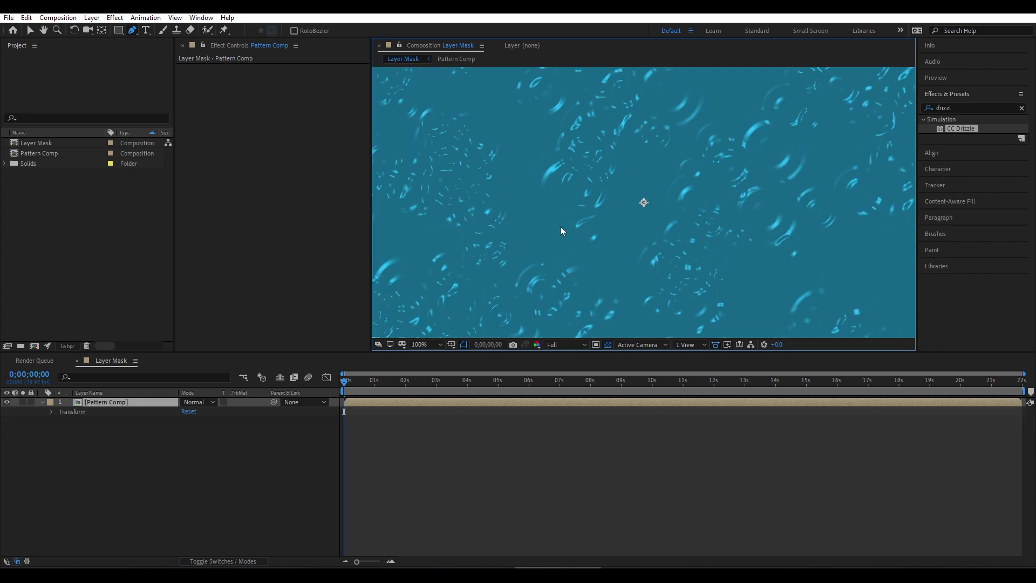
- Undo the pre-composition of the Pattern layer and add a new empty shape layer above it
left_click(140, 468)
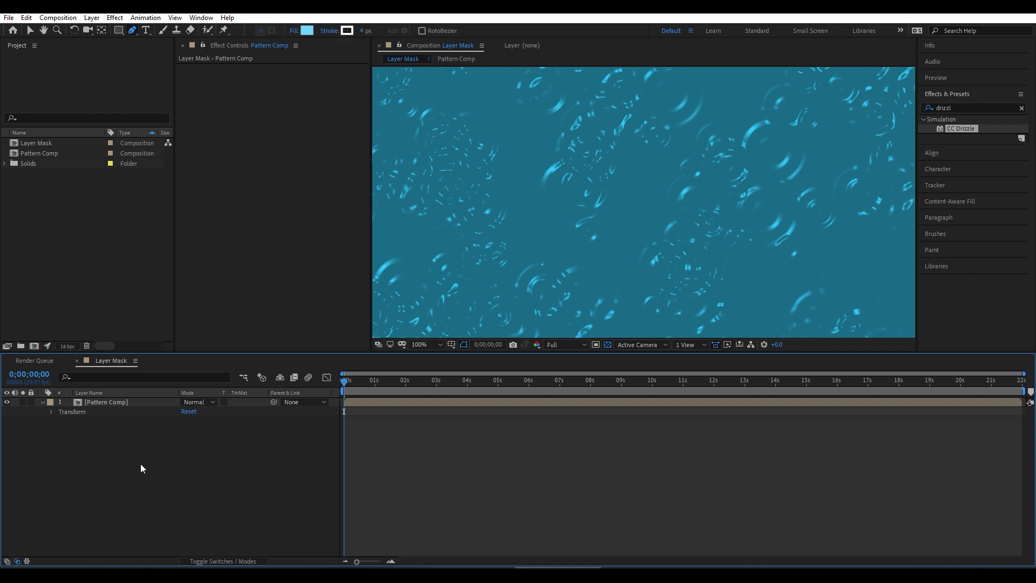
key("ctrl+z")
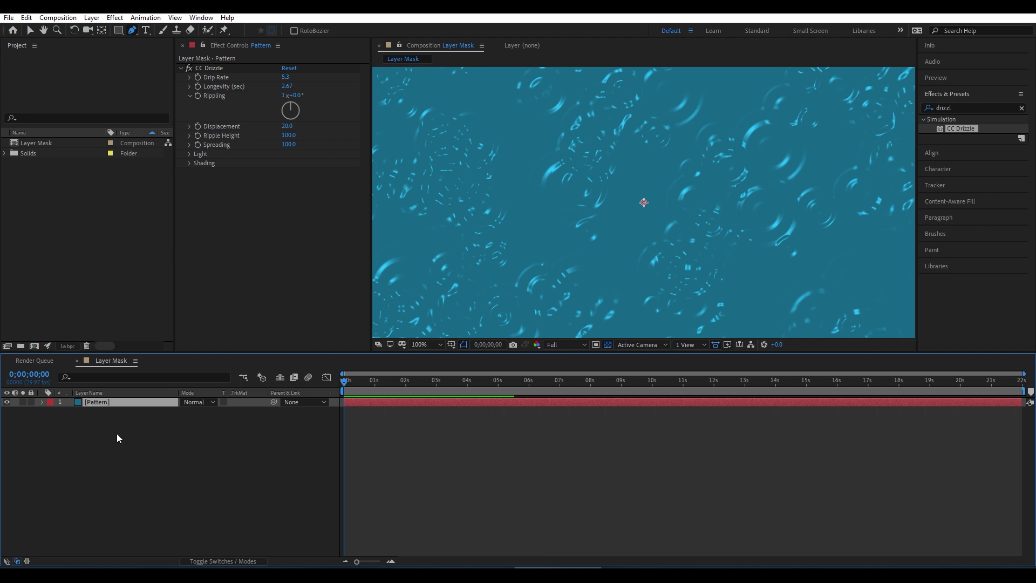
right_click(124, 445)
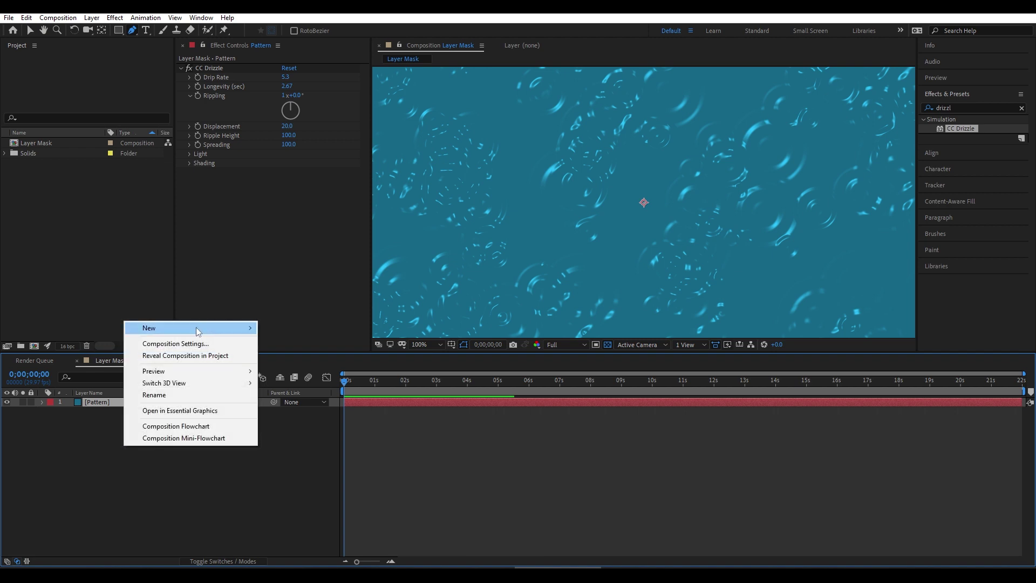
mouse_move(200, 328)
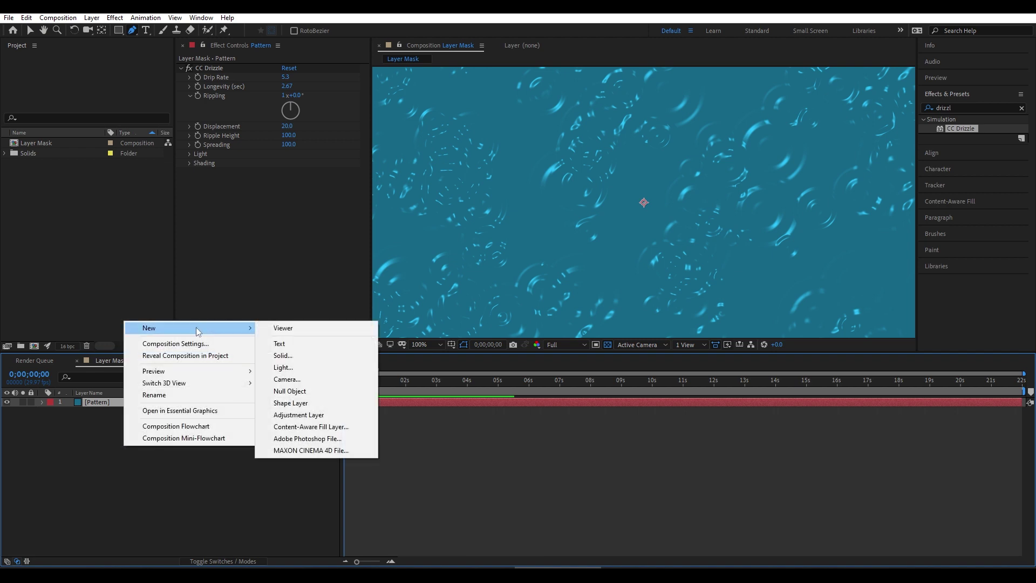
left_click(291, 403)
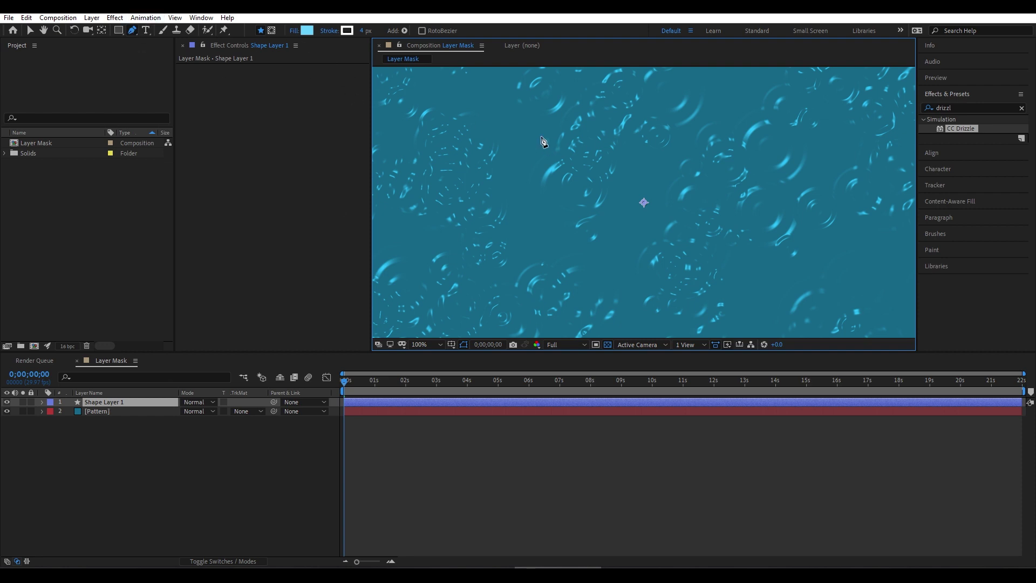
- Set the shape's stroke to none and its fill colour to white
left_click(329, 31)
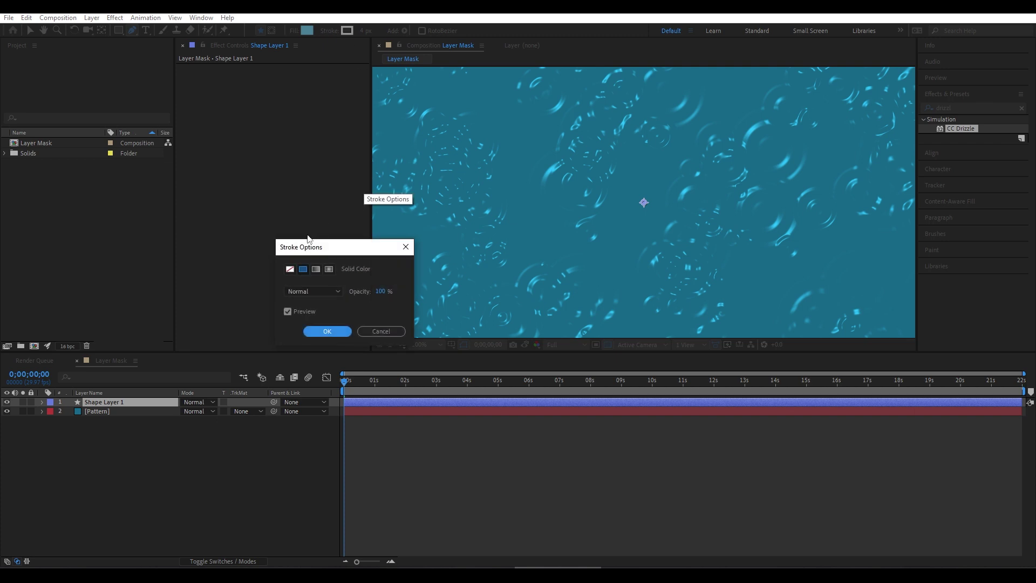
left_click(290, 269)
left_click(327, 331)
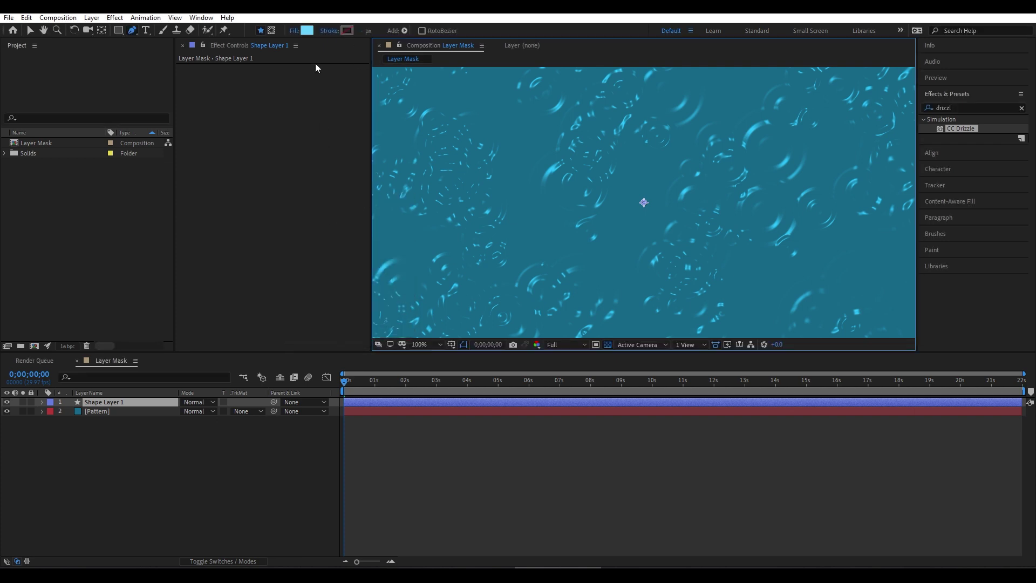
left_click(305, 33)
left_click(56, 371)
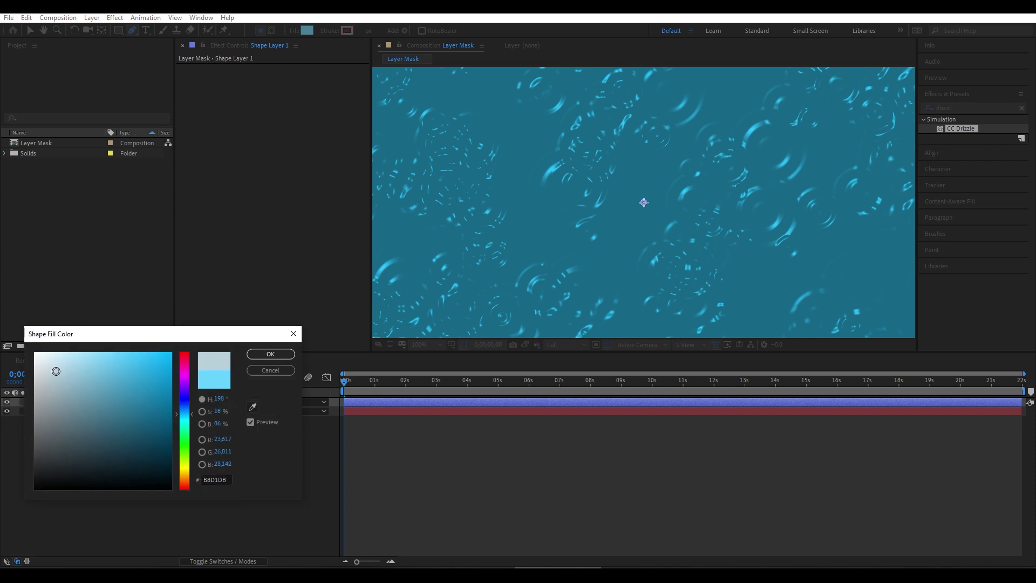
left_click_drag(57, 371, 35, 352)
left_click(271, 354)
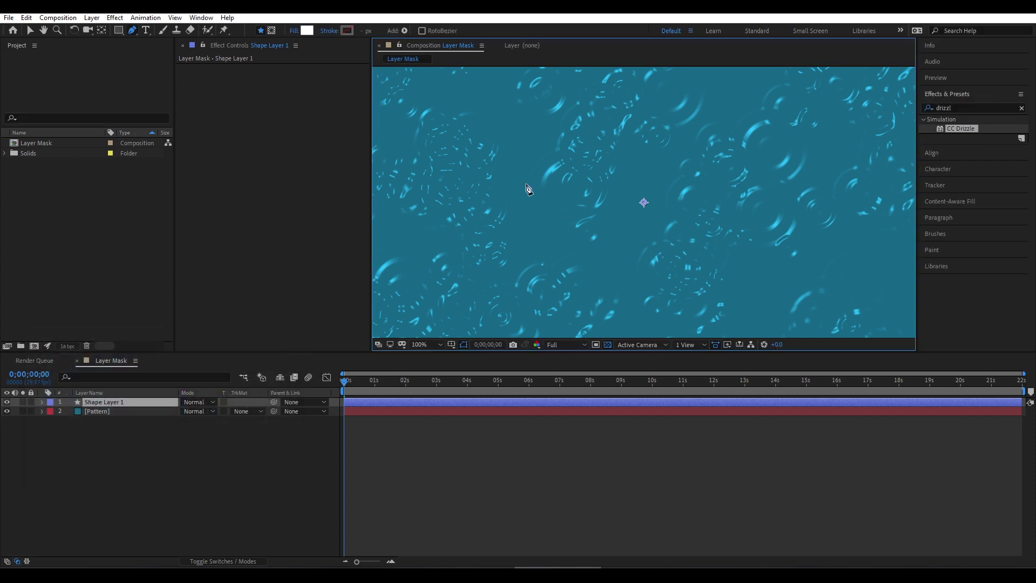
- Draw a closed nine-point polygon with straight edges around the centre of the composition on the shape layer using the Pen tool
left_click(541, 149)
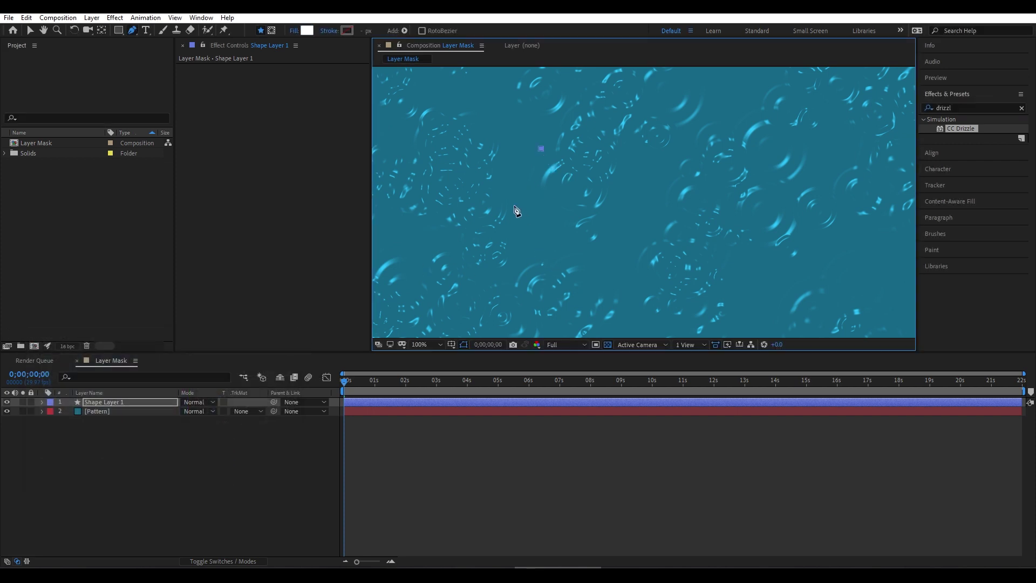
left_click(497, 211)
left_click(553, 261)
left_click(613, 220)
left_click(656, 269)
left_click(732, 222)
left_click(738, 149)
left_click(609, 79)
left_click(599, 147)
left_click(540, 148)
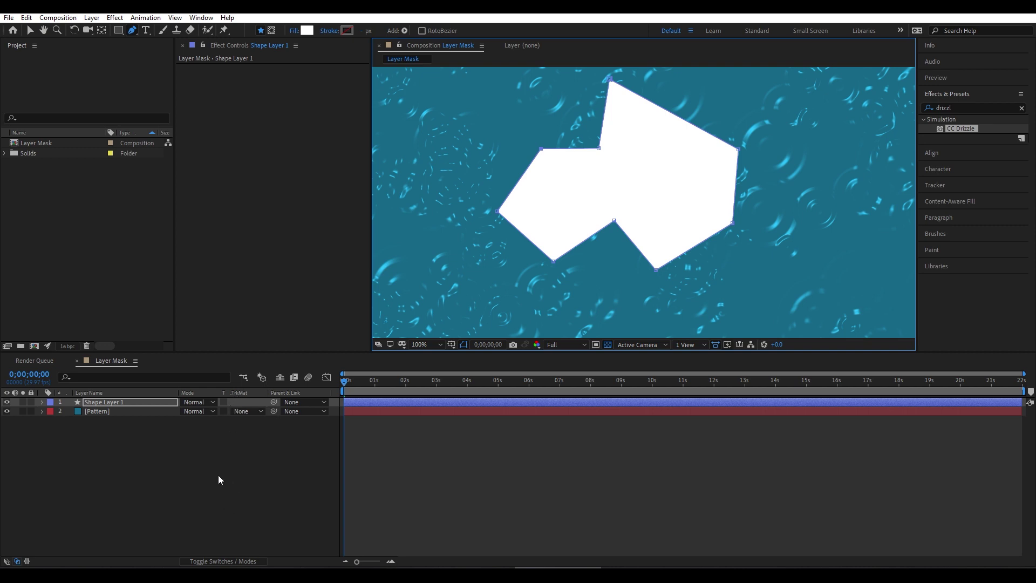
left_click(216, 561)
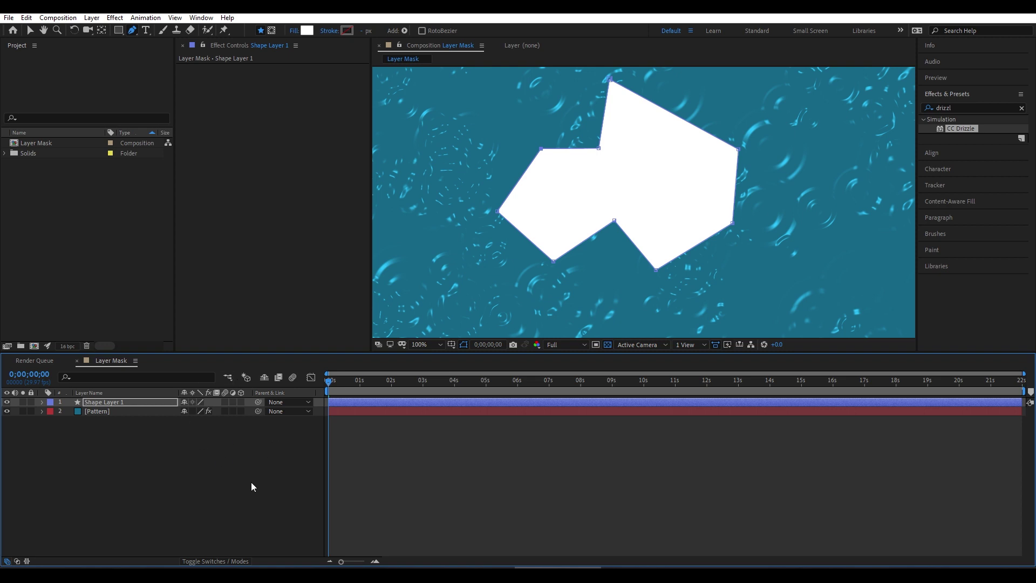
left_click(208, 561)
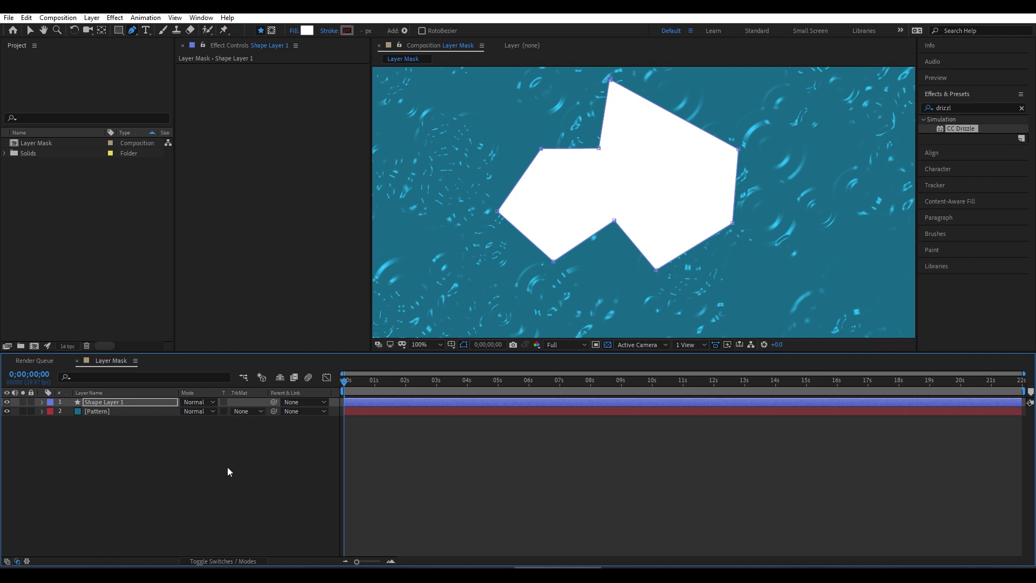
left_click(102, 412)
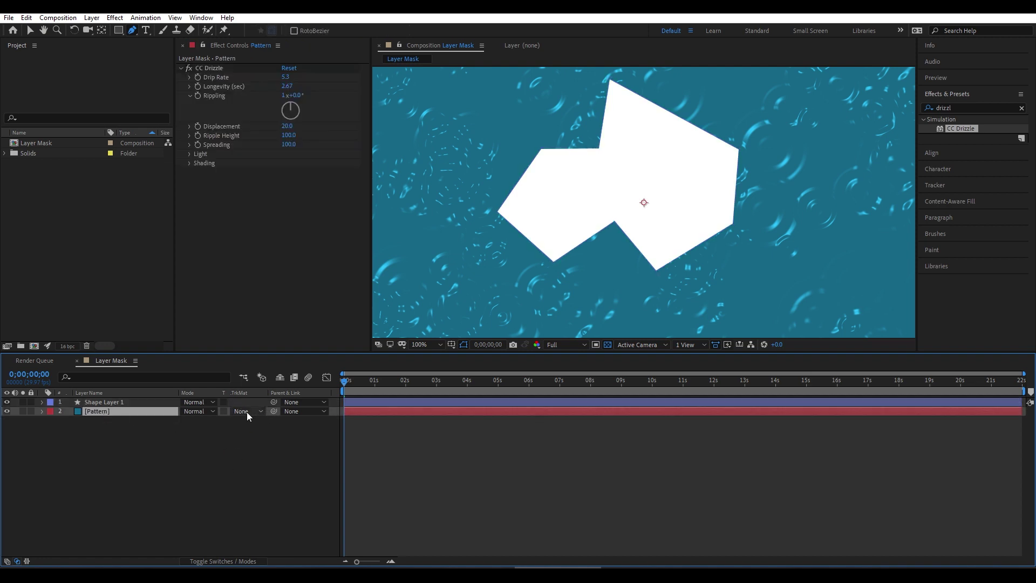
left_click(244, 412)
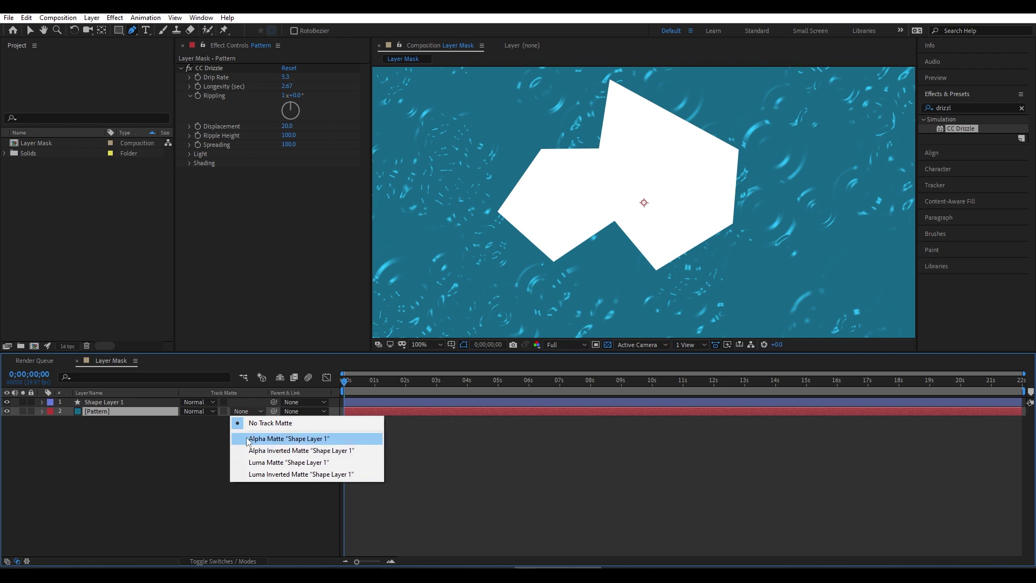
left_click(109, 426)
- Rename the shape layer as Layer Mask Shape
left_click(94, 403)
key("Return")
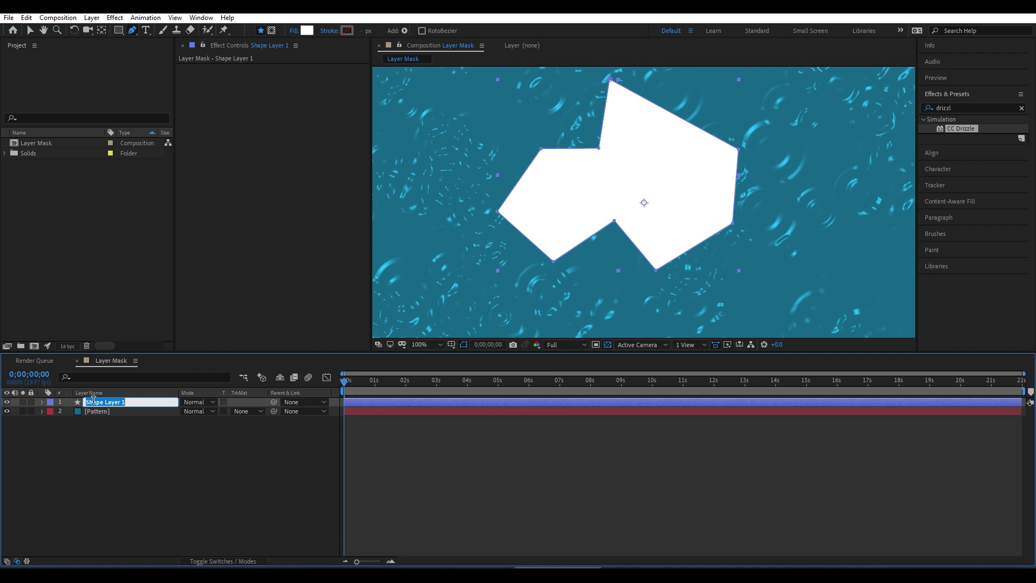
type("Layer Mask Shape")
key("Return")
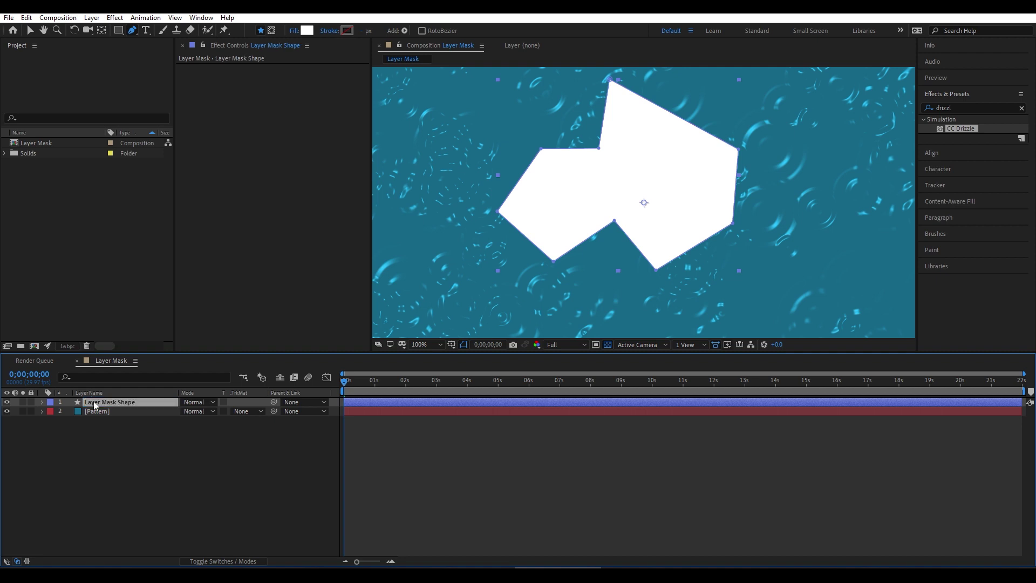
- Set the Pattern layer's track matte to Alpha Matte "Layer Mask Shape"
left_click(126, 413)
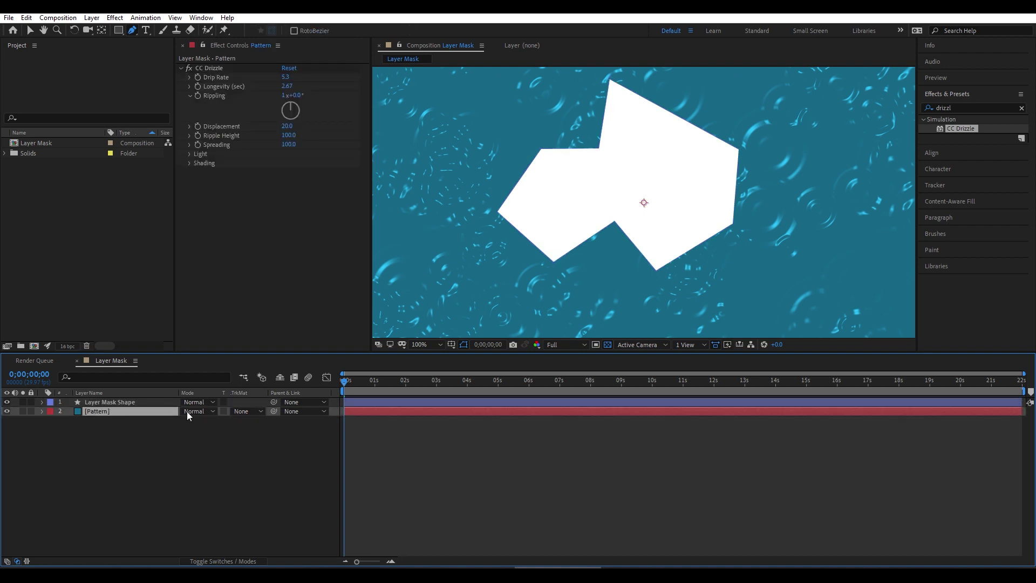
left_click(250, 412)
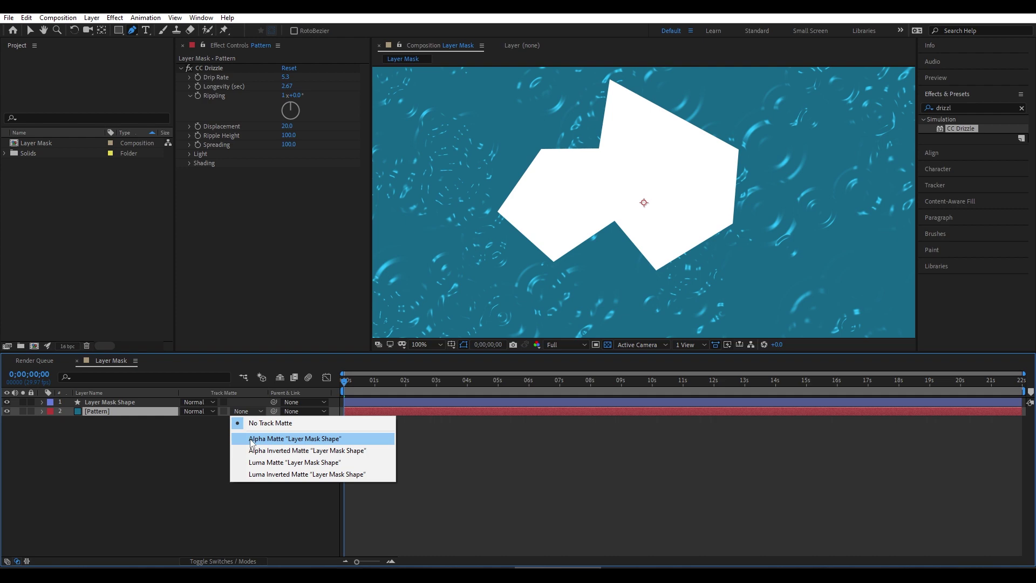
left_click(251, 439)
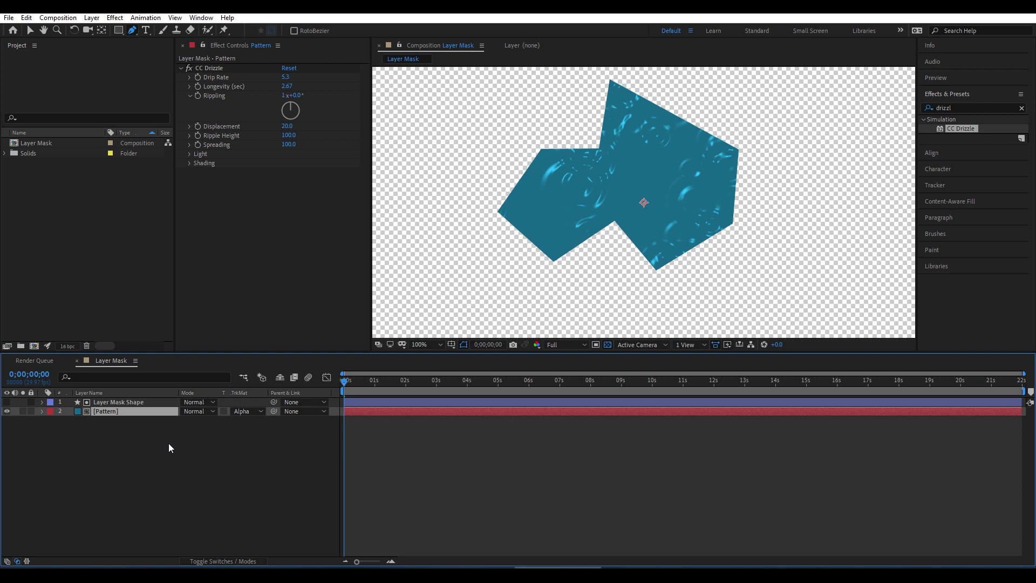
left_click(244, 413)
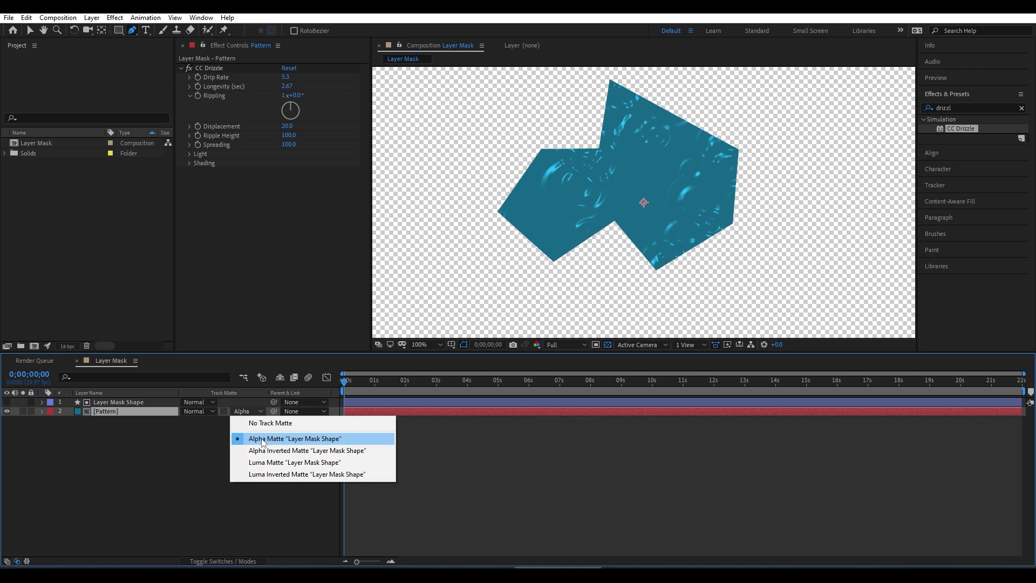
left_click(264, 443)
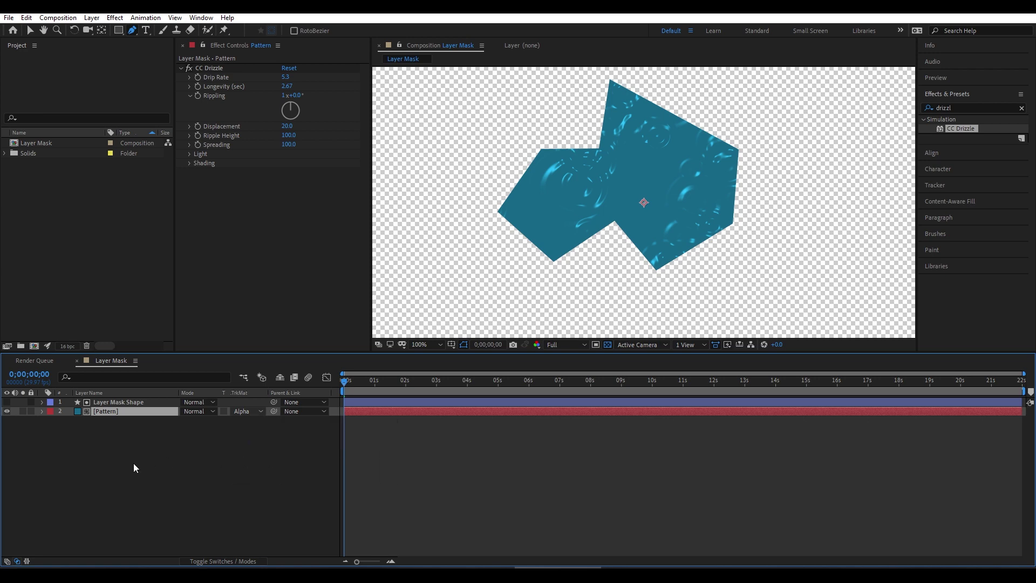
- Show the Layer Mask Shape layer briefly over the matted Pattern layer and hide it again
left_click(134, 463)
left_click(7, 402)
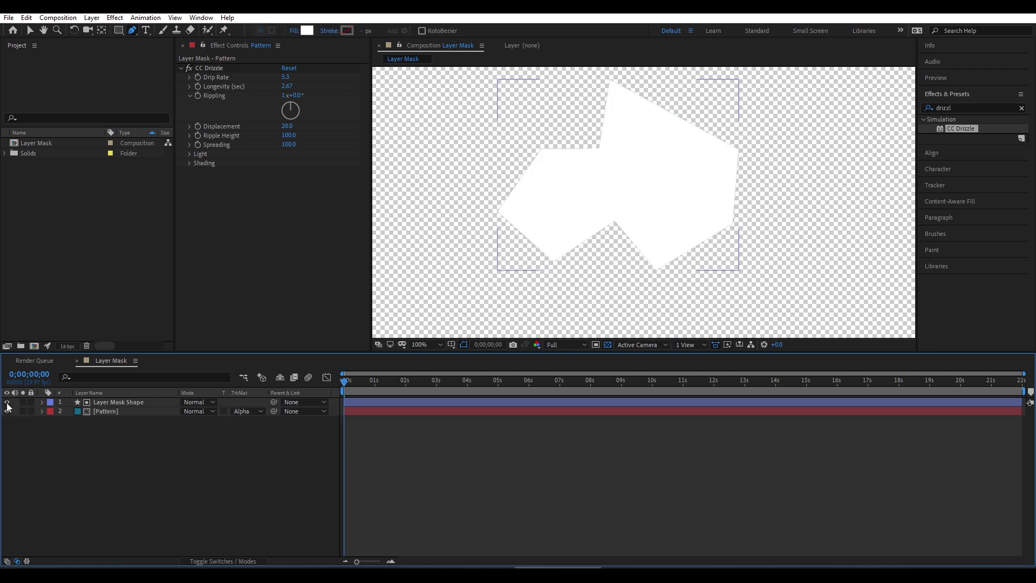
left_click(7, 411)
left_click(7, 402)
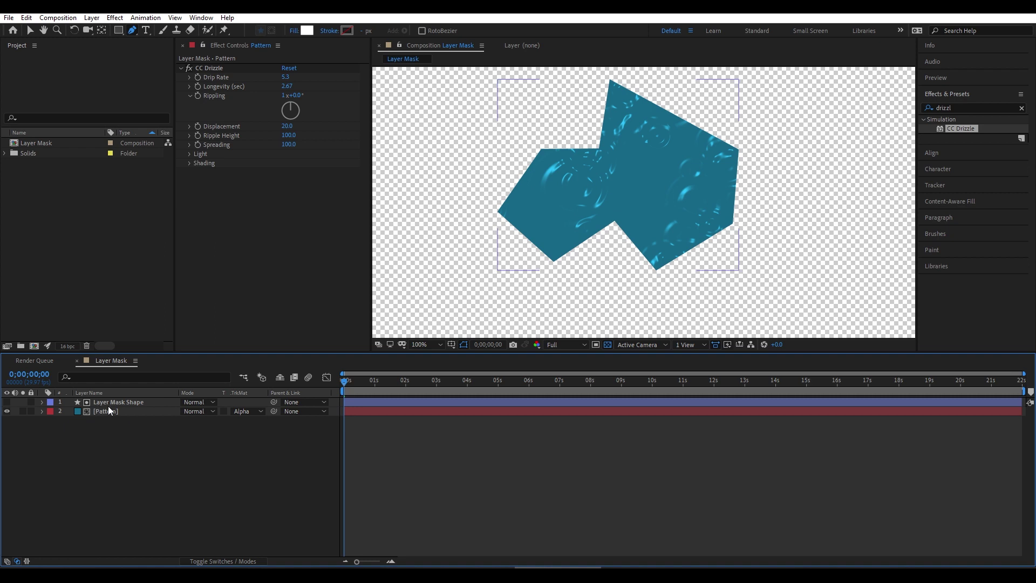
- Try Alpha Inverted Matte "Layer Mask Shape" on the Pattern layer and switch its track matte back to Alpha Matte
left_click(242, 412)
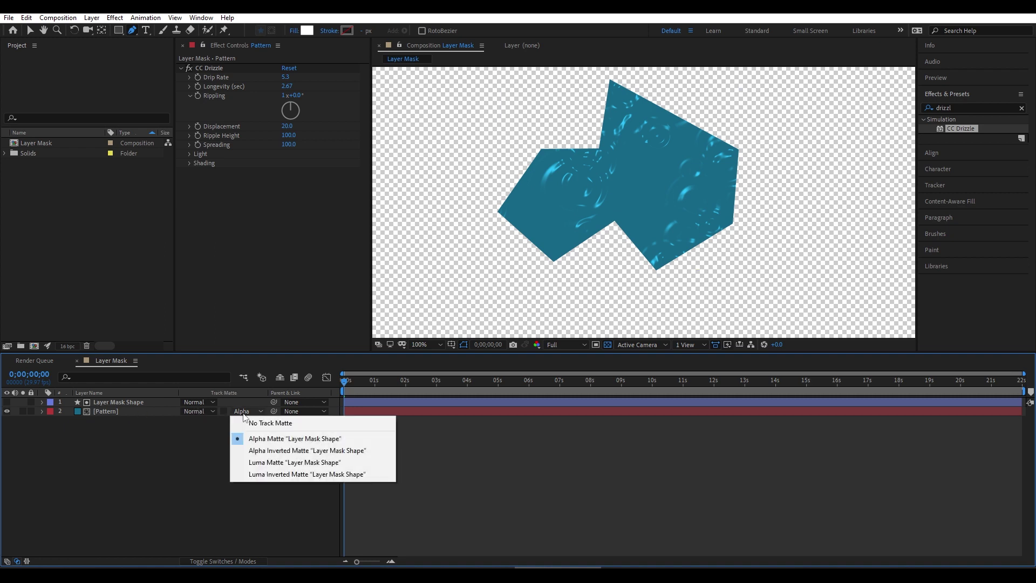
left_click(263, 453)
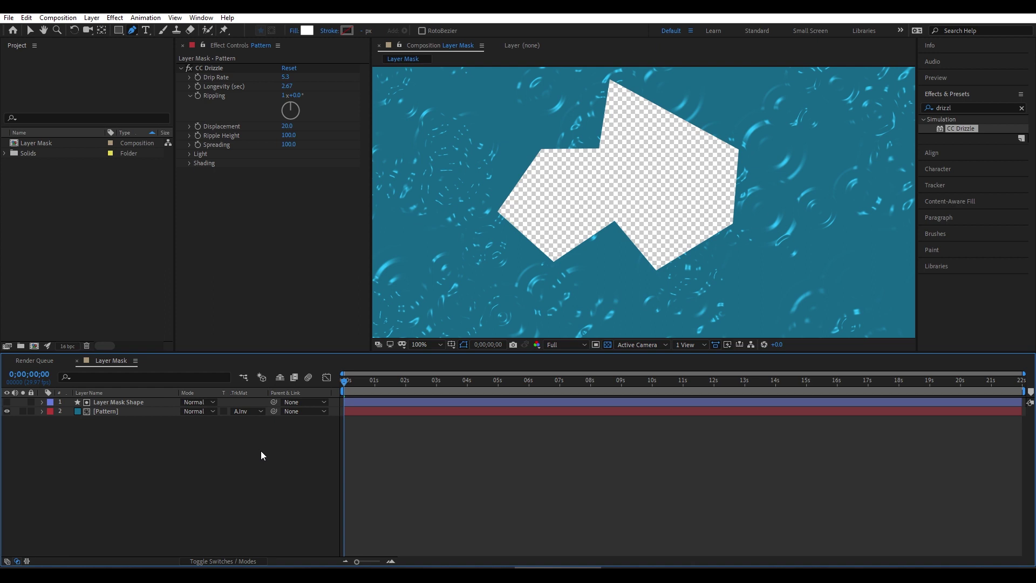
left_click(251, 410)
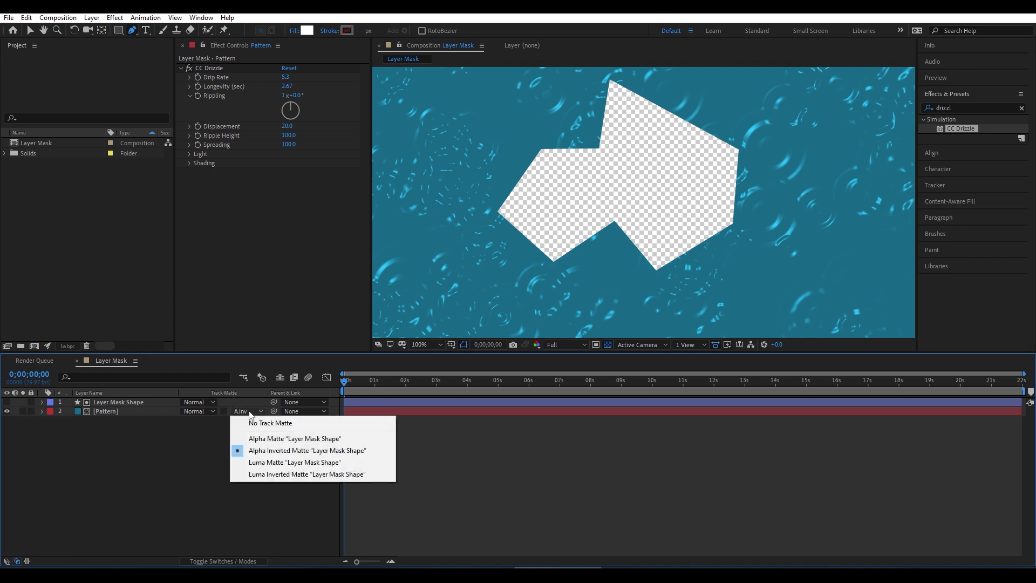
left_click(247, 437)
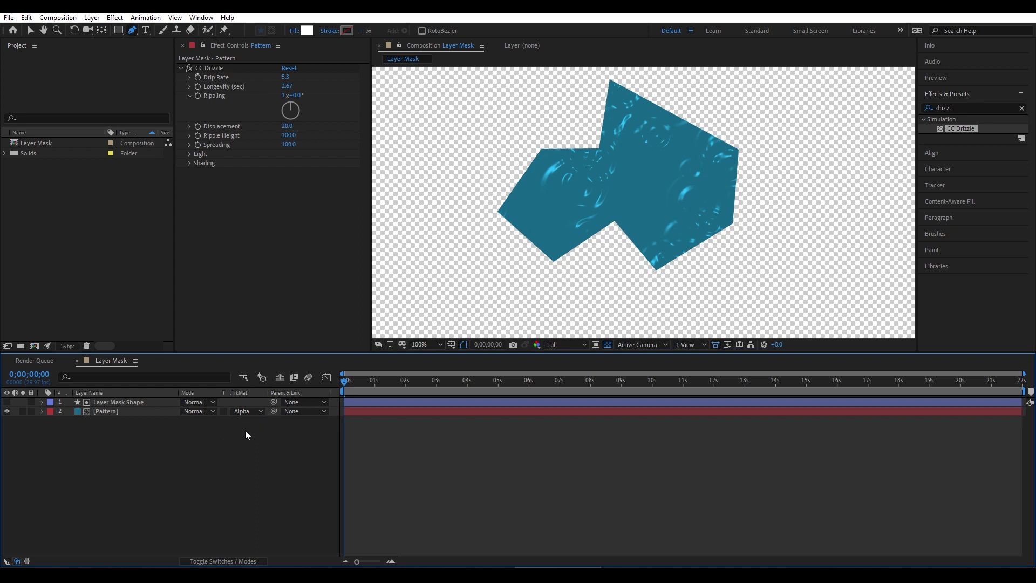